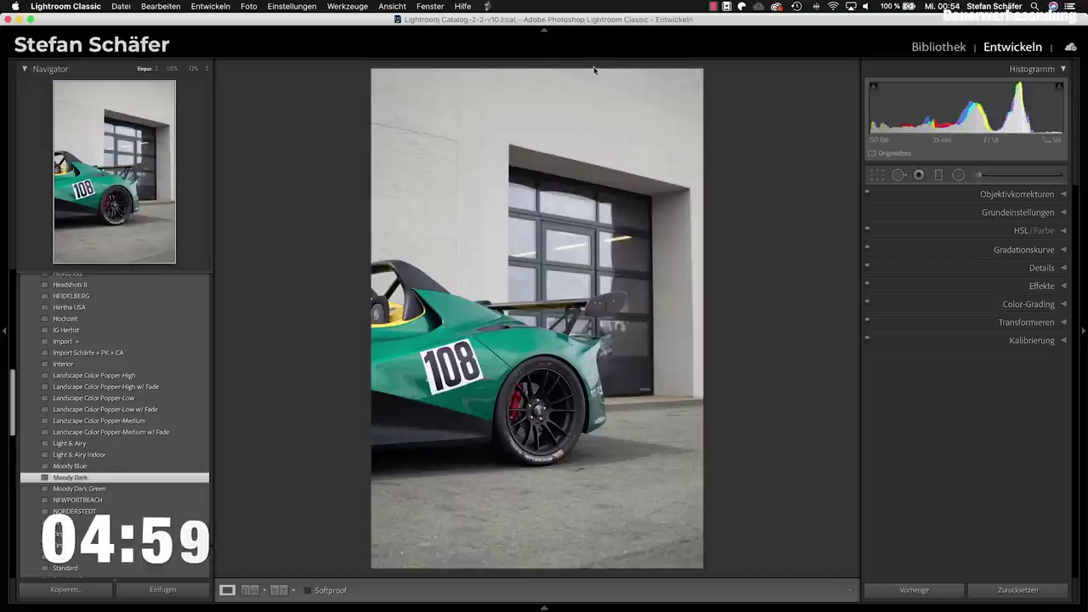
- Set Basic exposure -0.40, contrast +35, blacks +35, and texture and clarity +15
left_click(1017, 212)
mouse_move(975, 327)
left_mouse_down()
mouse_move(937, 357)
mouse_move(937, 381)
mouse_move(993, 365)
mouse_move(991, 388)
left_mouse_up()
left_click(987, 387)
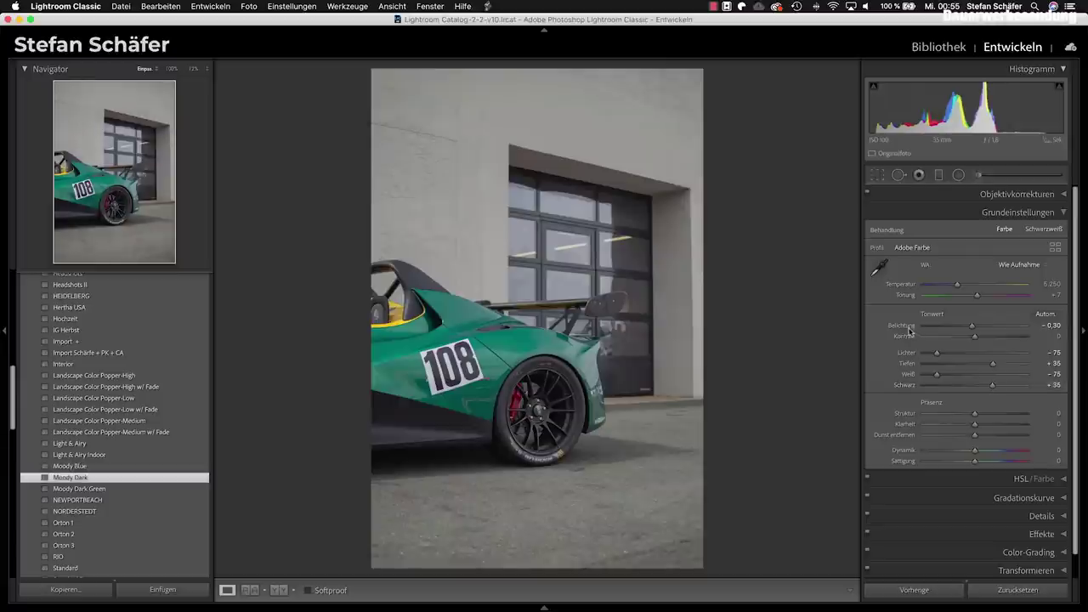
left_click(992, 337)
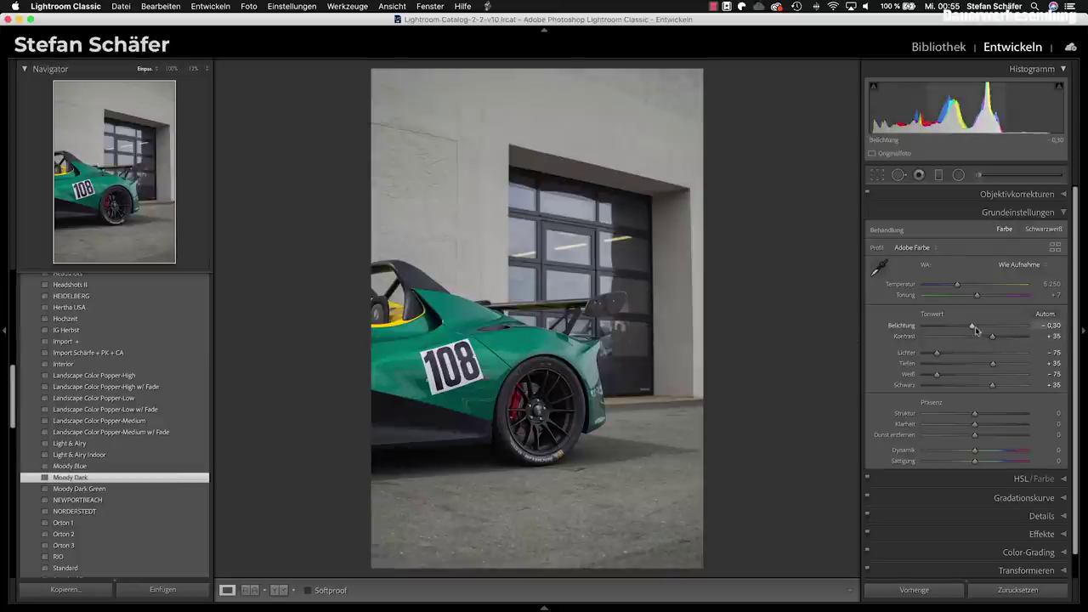
left_click_drag(972, 328, 970, 328)
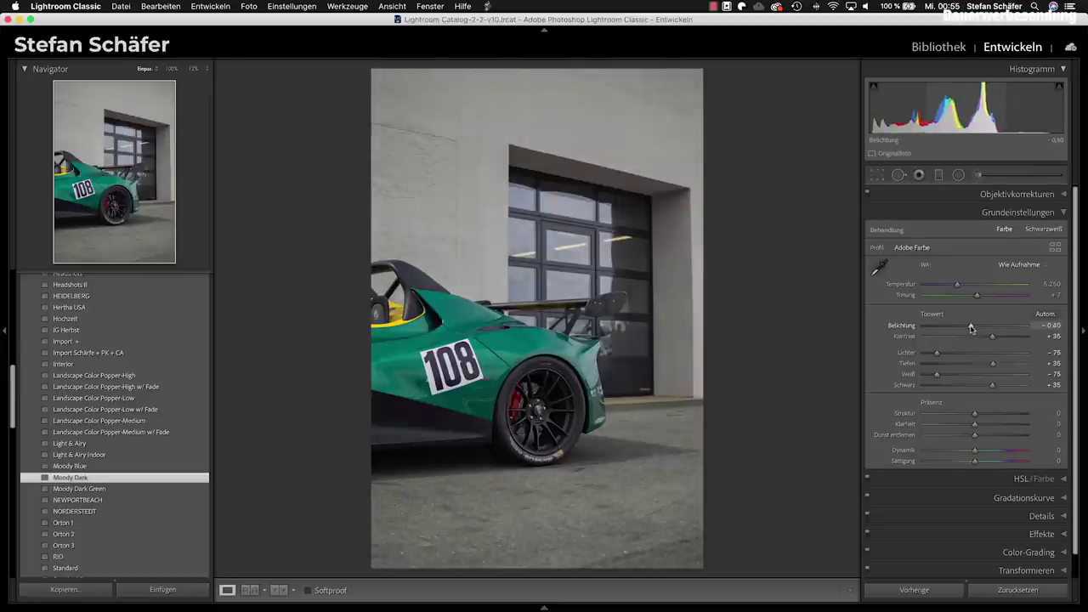
left_click(984, 424)
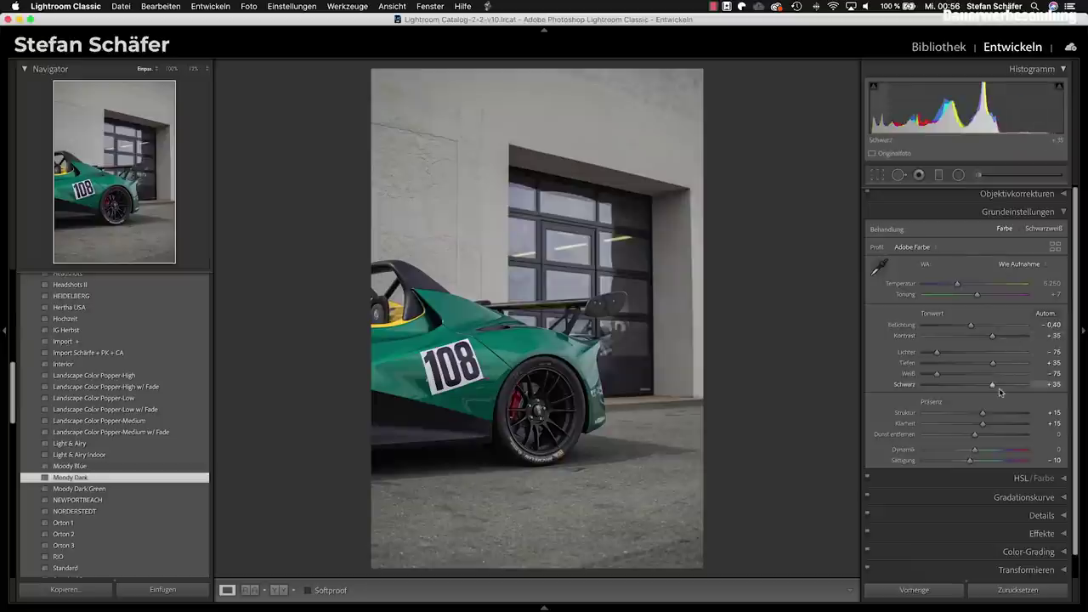
- Build an S tone curve: raise the black point, lower white to 245, add shadow and highlight points
left_click(1000, 497)
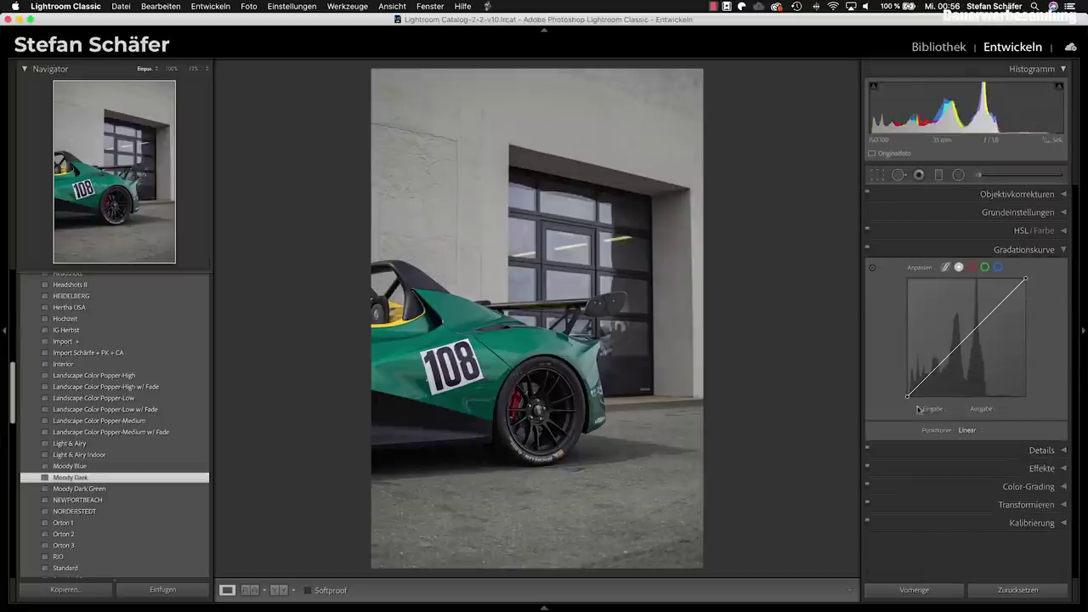
left_click_drag(907, 396, 906, 390)
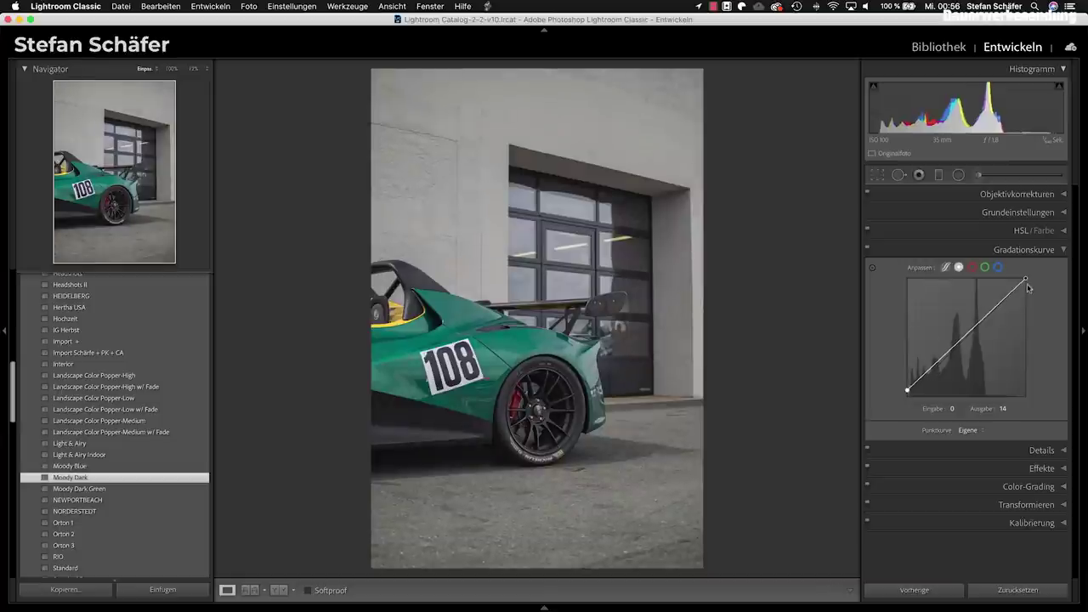
left_click_drag(1027, 277, 1027, 283)
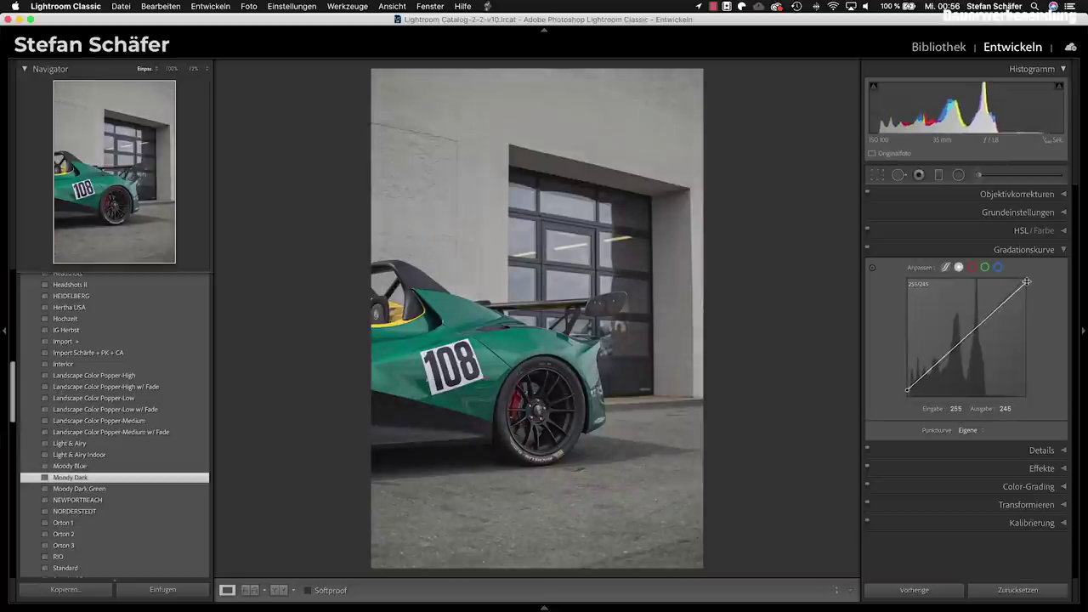
left_click_drag(923, 374, 929, 376)
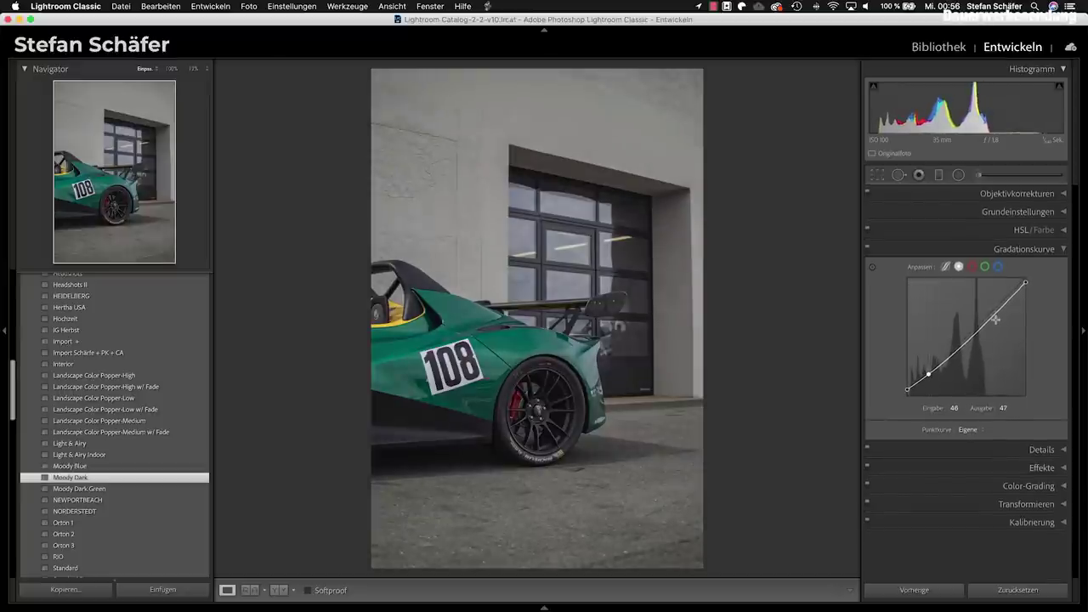
left_click_drag(994, 313, 996, 313)
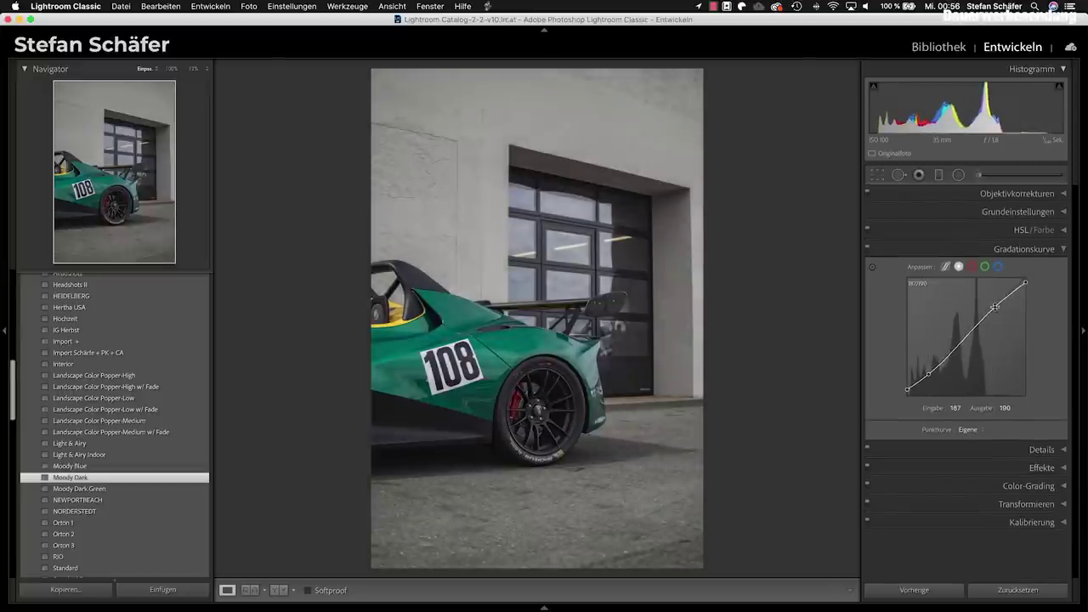
left_click_drag(928, 372, 930, 377)
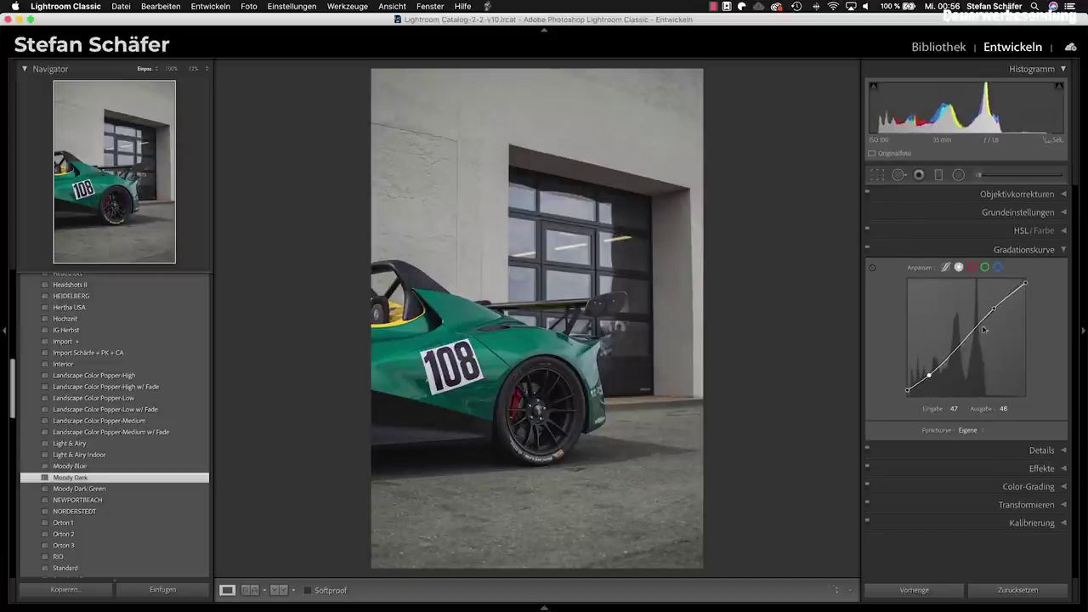
left_click_drag(994, 307, 995, 312)
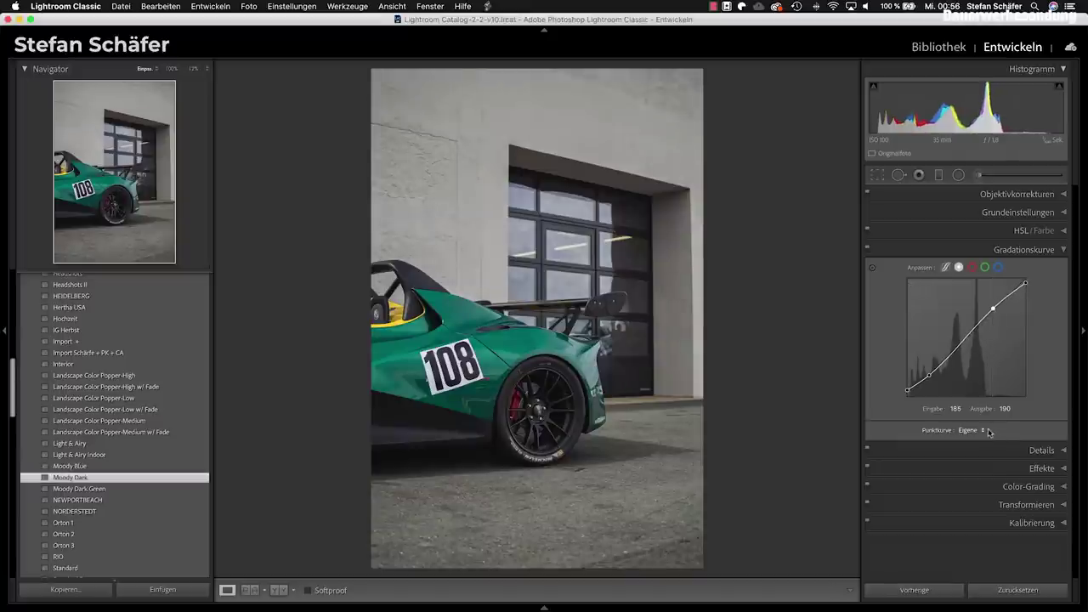
left_click(1020, 231)
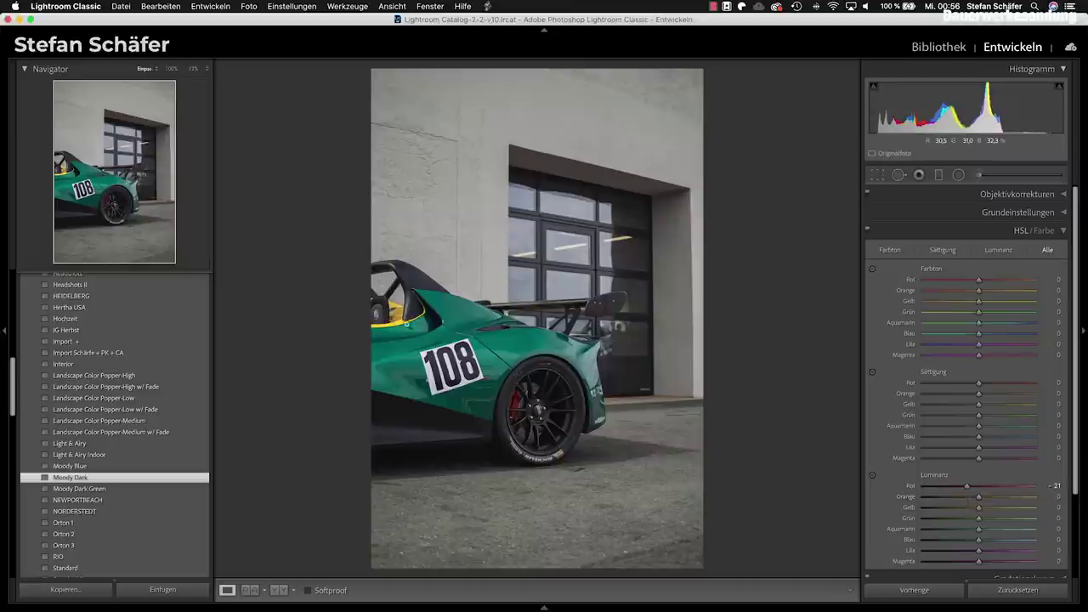
- Shift yellow hue -44 and aqua +16, and desaturate greens, aquas (-25) and blues
left_click_drag(978, 302, 961, 302)
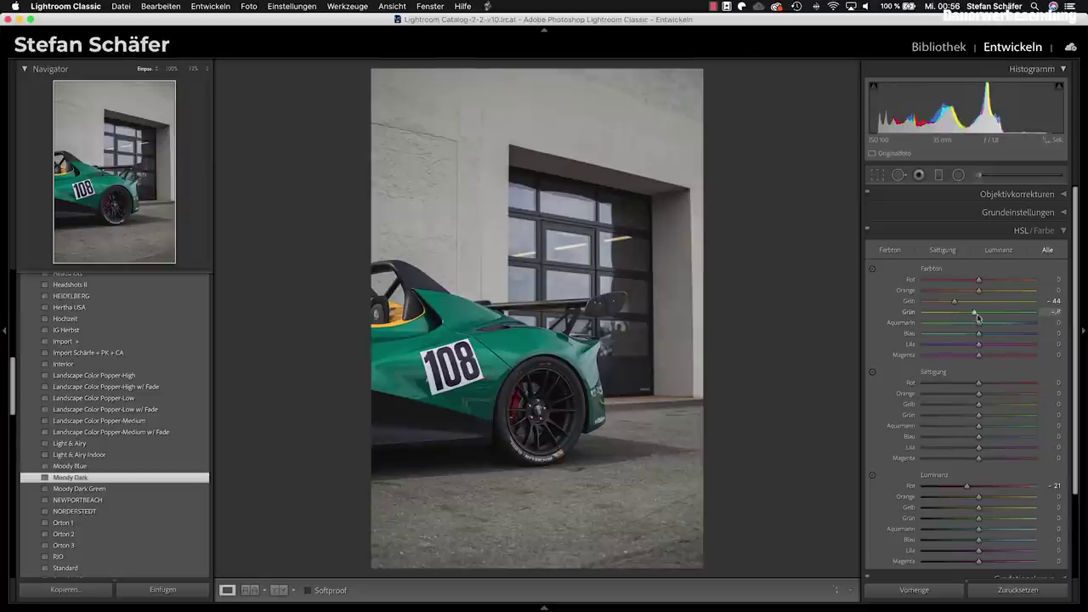
left_click_drag(977, 316, 961, 324)
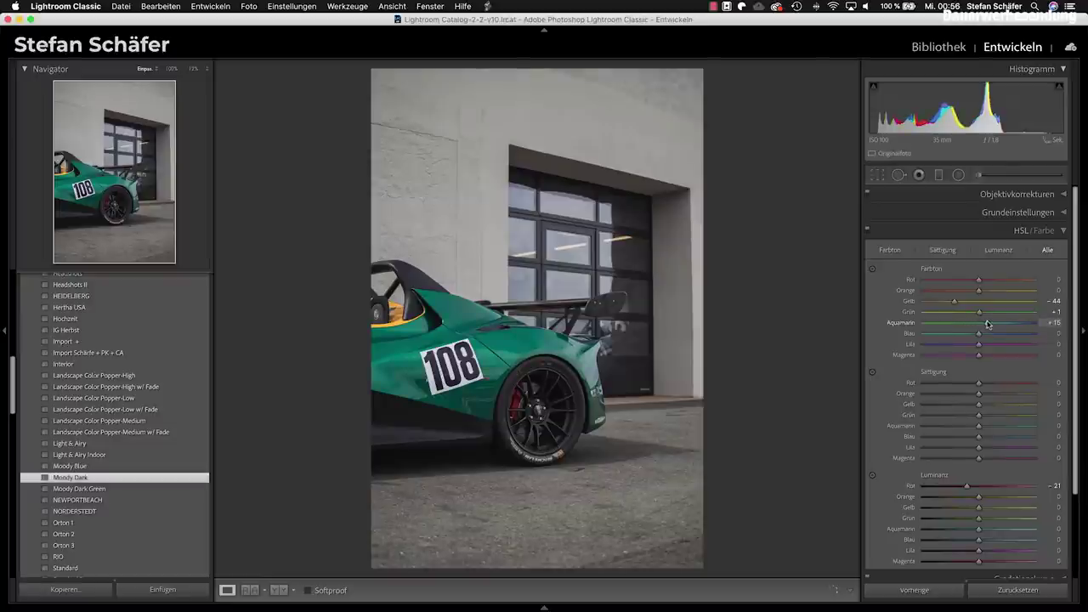
left_click_drag(988, 324, 989, 324)
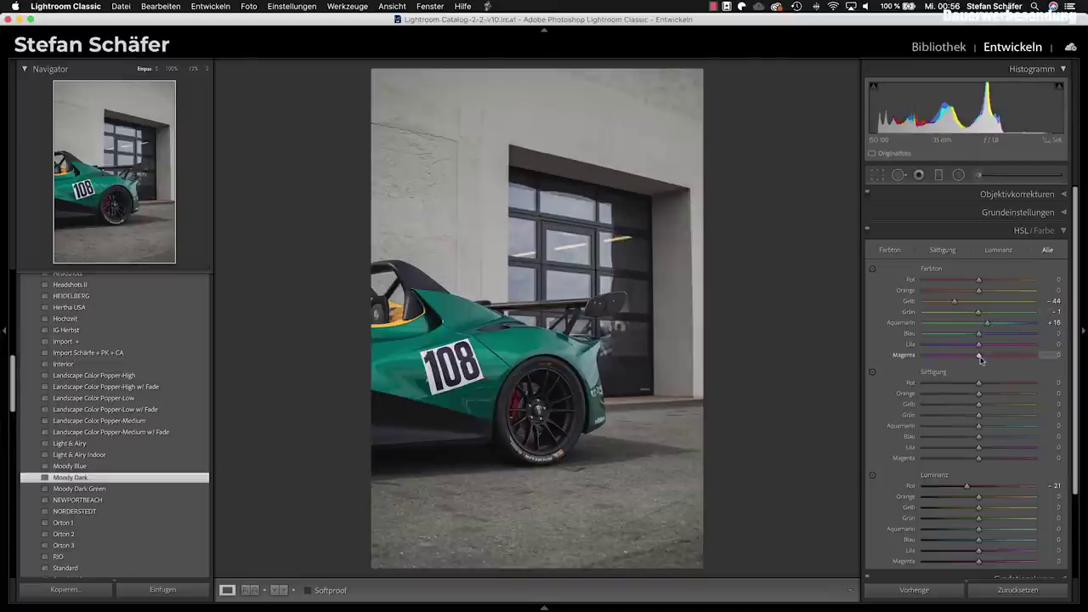
left_click(967, 437)
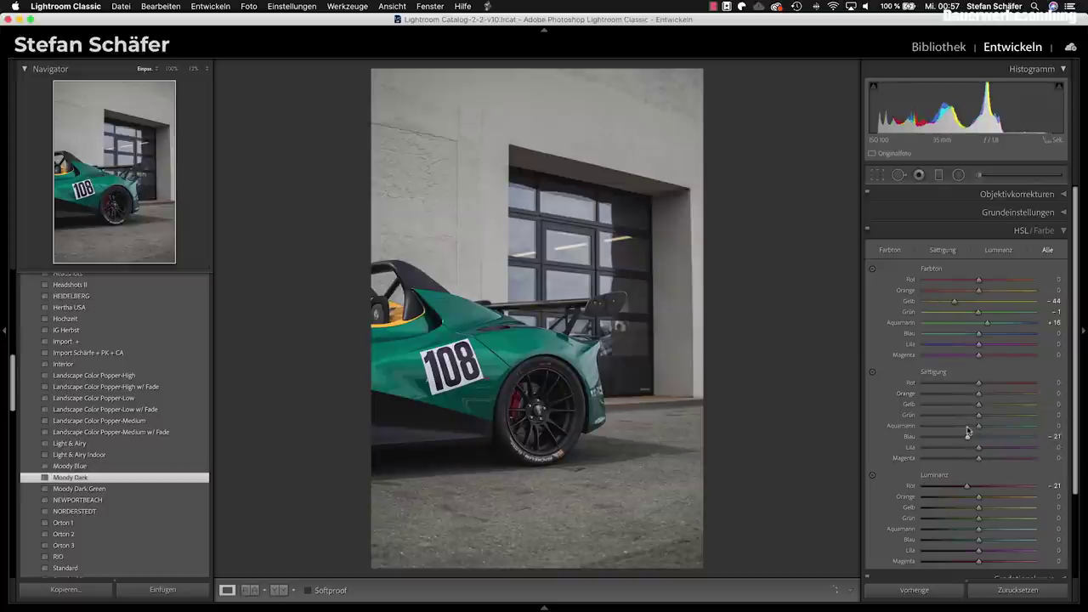
left_click_drag(964, 430, 968, 419)
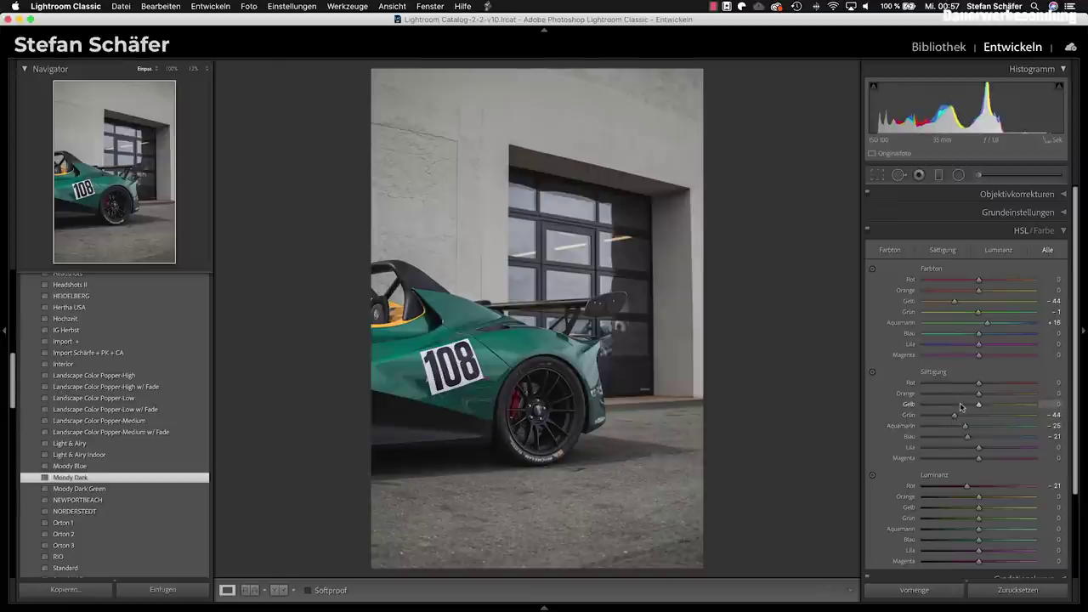
left_click_drag(965, 407, 978, 396)
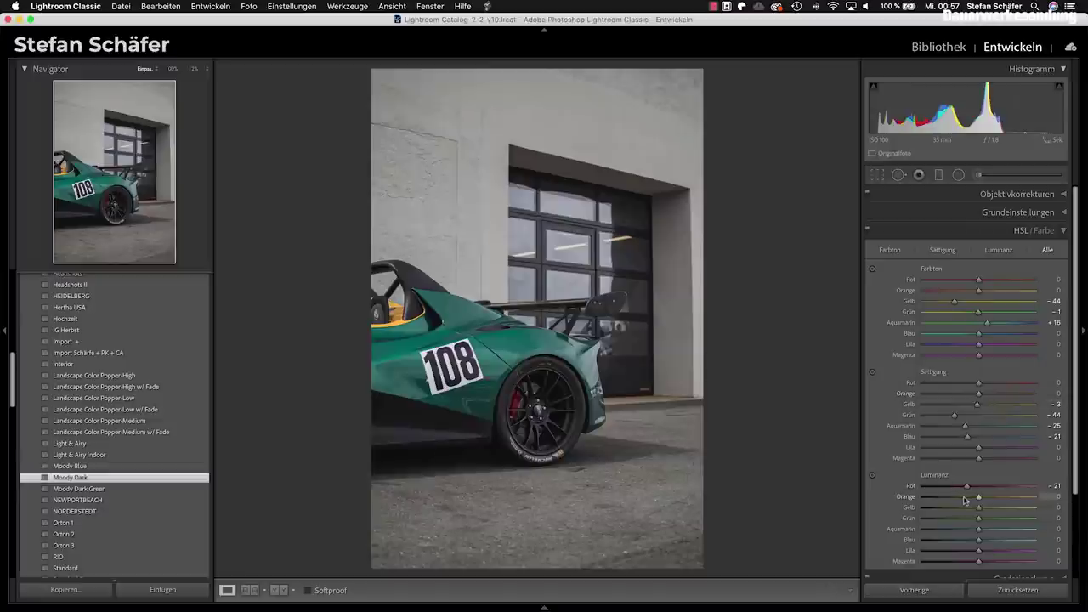
- Lower luminance across the colours, darkening orange, blue and purple tones
mouse_move(961, 499)
left_mouse_down()
mouse_move(950, 499)
mouse_move(967, 506)
left_mouse_up()
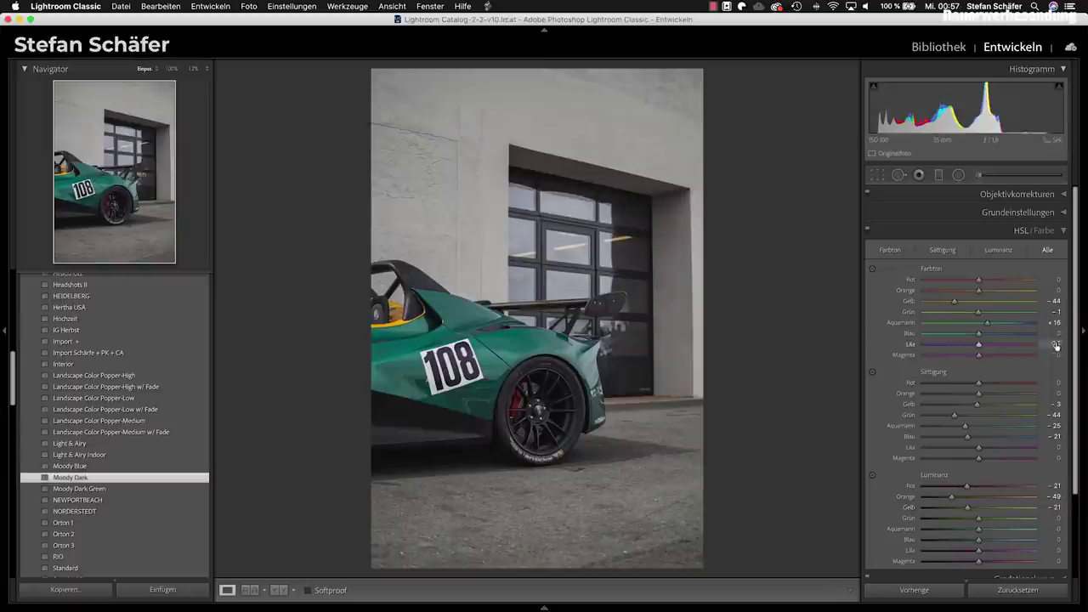
mouse_move(961, 543)
left_mouse_down()
mouse_move(947, 531)
mouse_move(957, 520)
left_mouse_up()
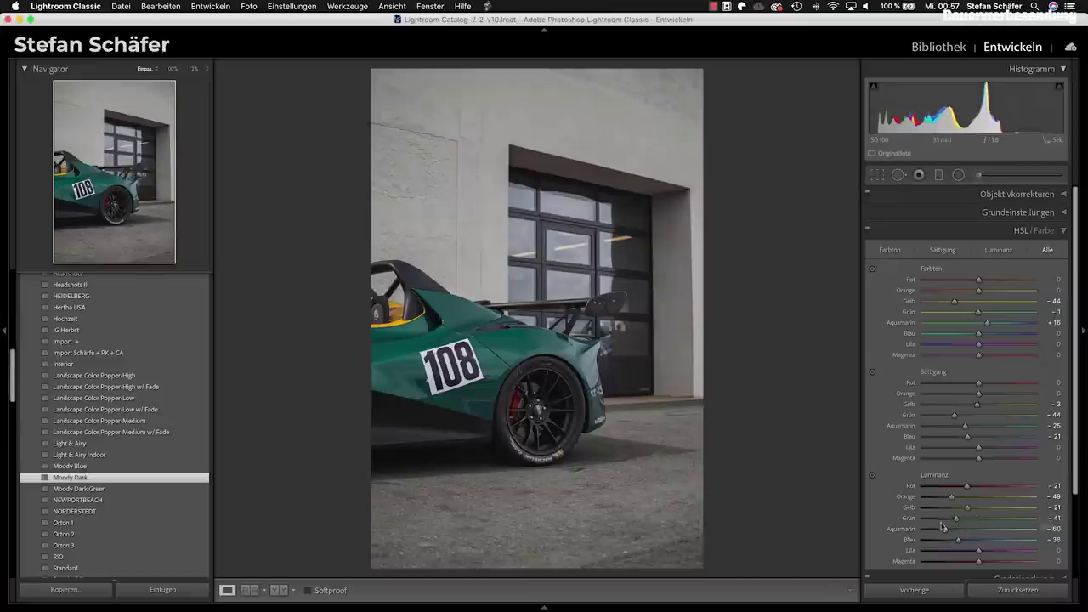
left_click(959, 550)
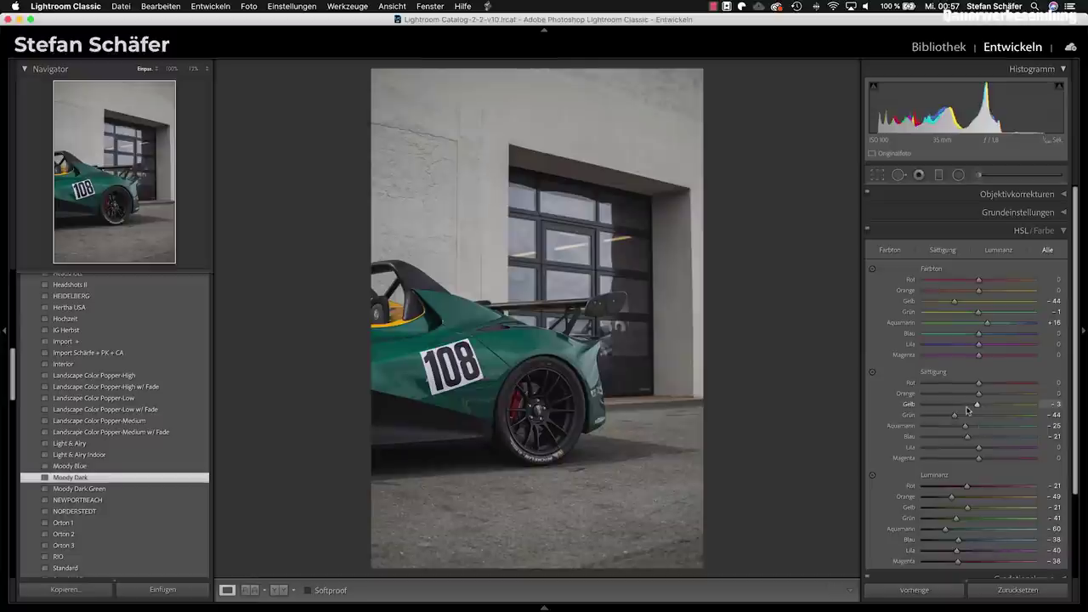
scroll(957, 396, "down", 5)
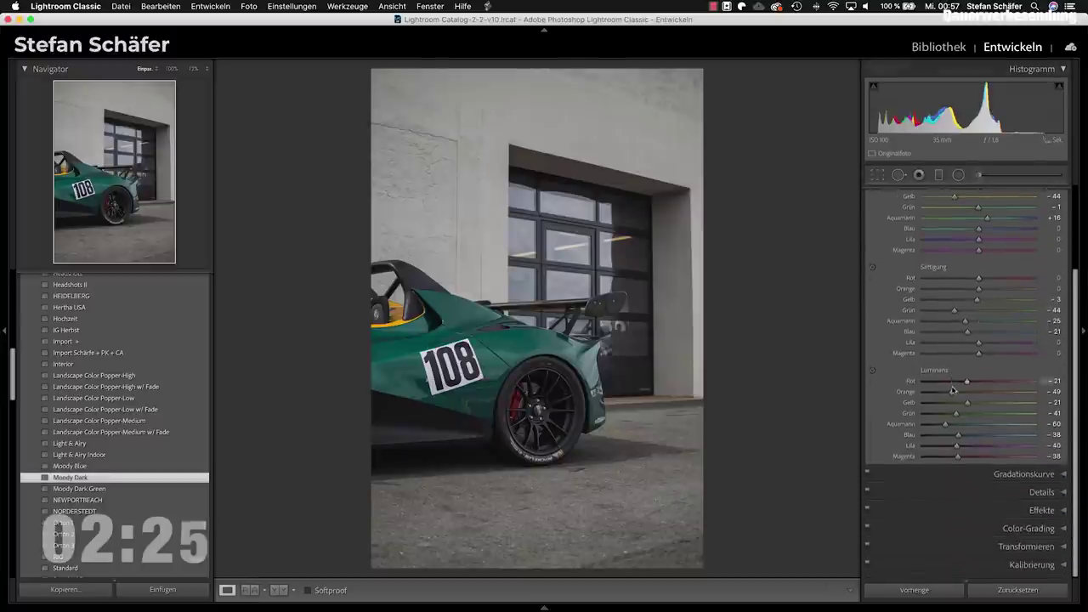
- Nudge the Color Grading highlights wheel slightly toward green
left_click(1031, 529)
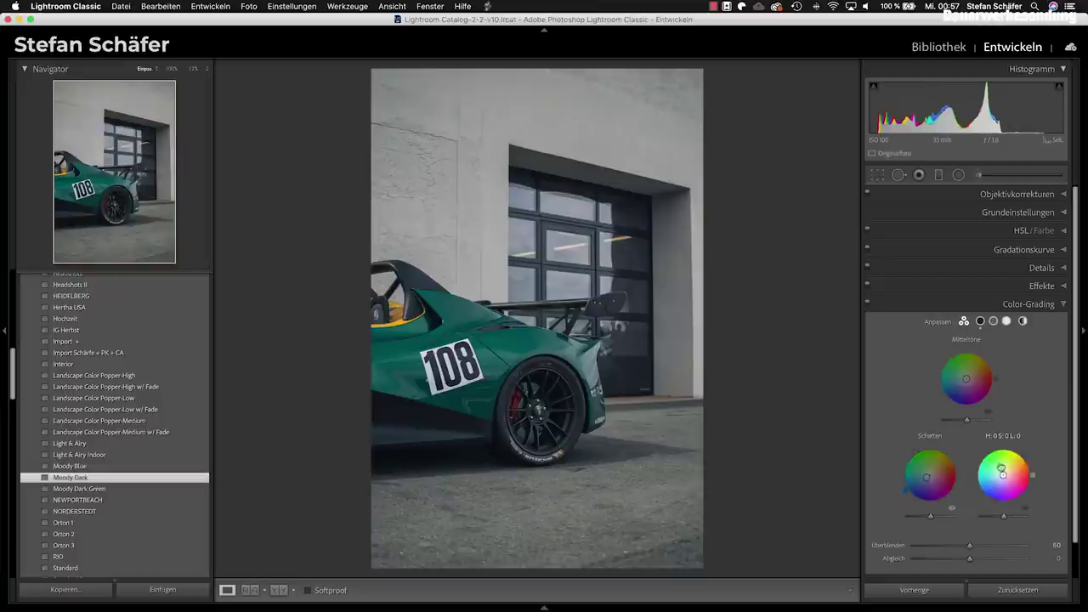
left_click_drag(1004, 474, 1002, 474)
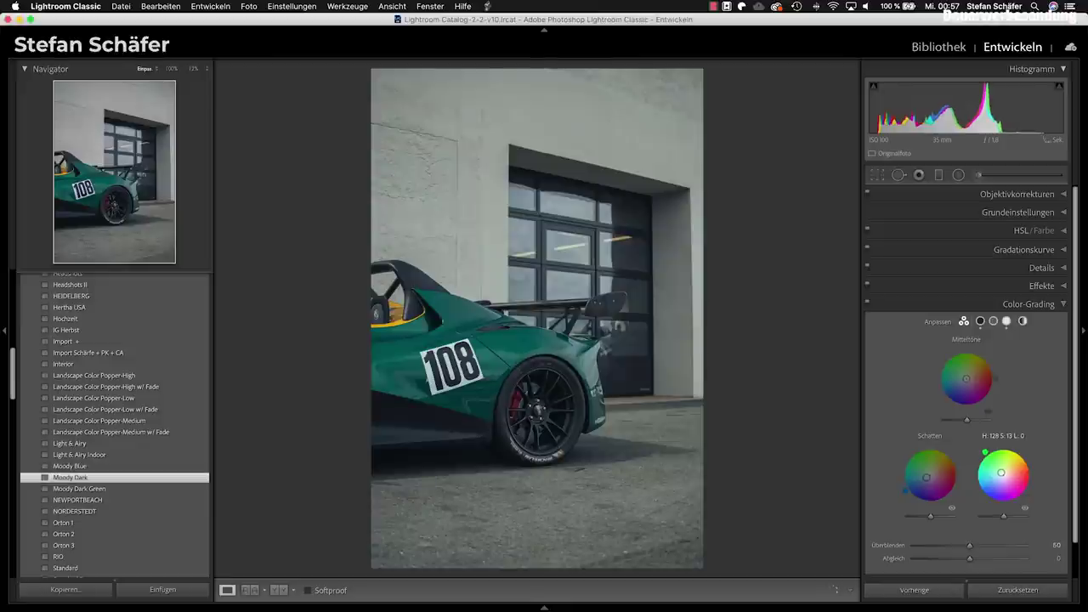
left_click_drag(988, 450, 990, 449)
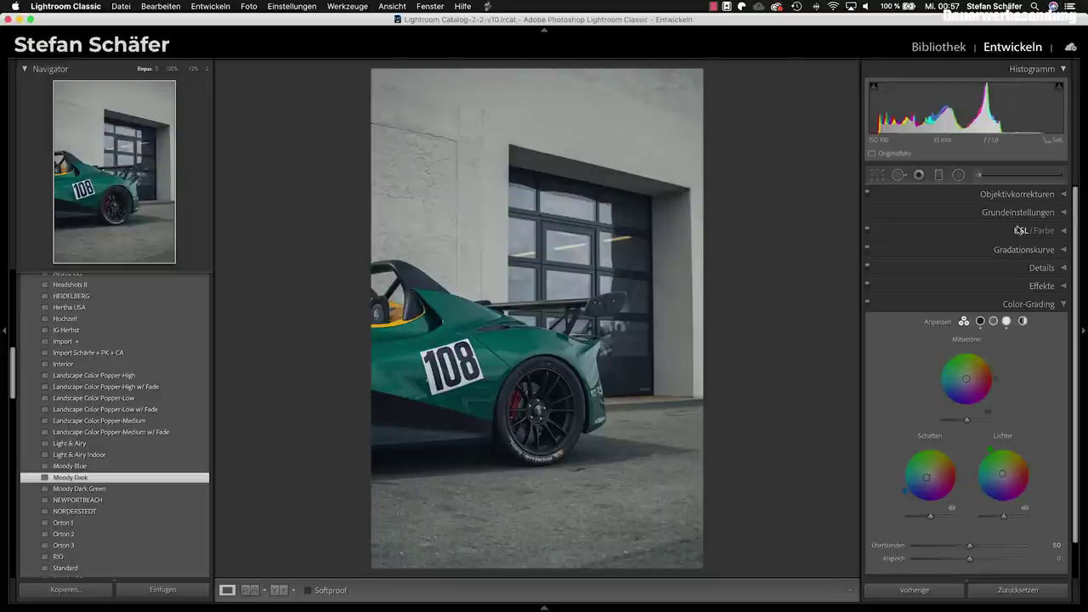
- Add a graduated filter over the lower ground with exposure -0.78 plus extra texture and clarity
left_click(939, 176)
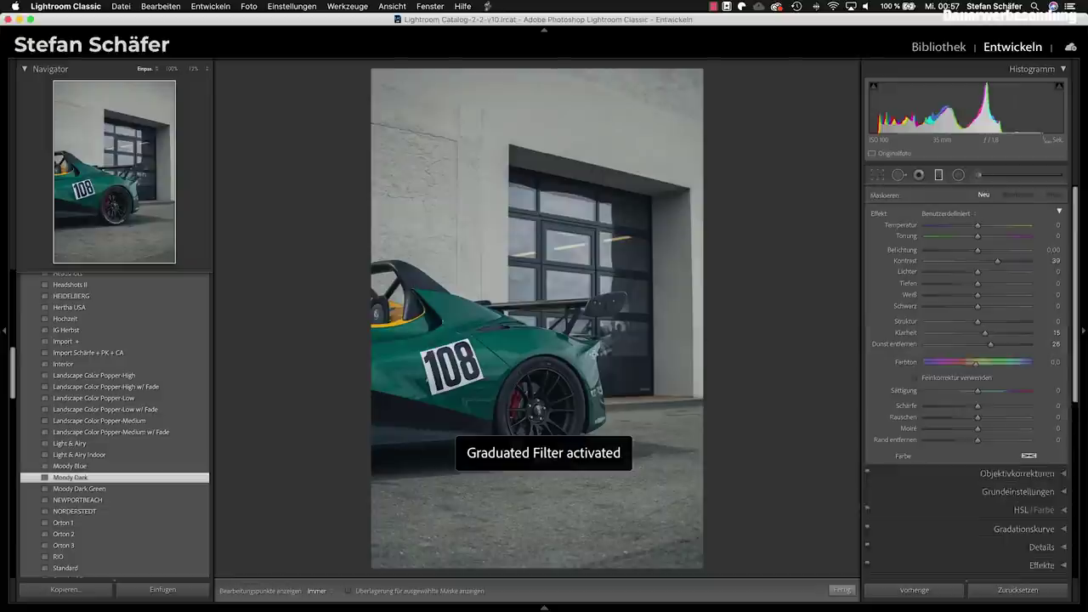
left_click_drag(570, 544, 563, 410)
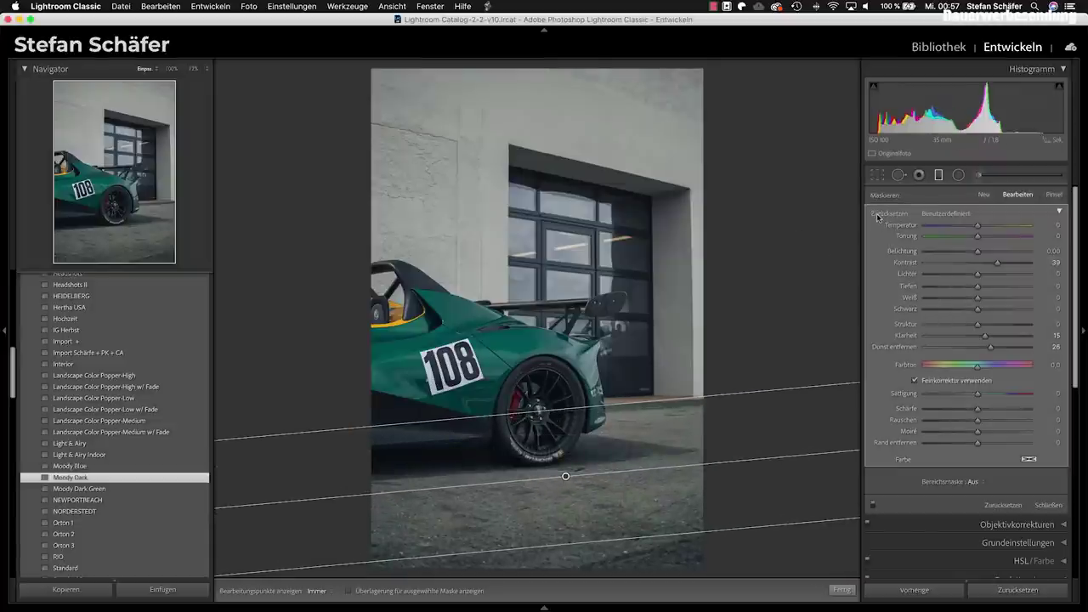
double_click(879, 213)
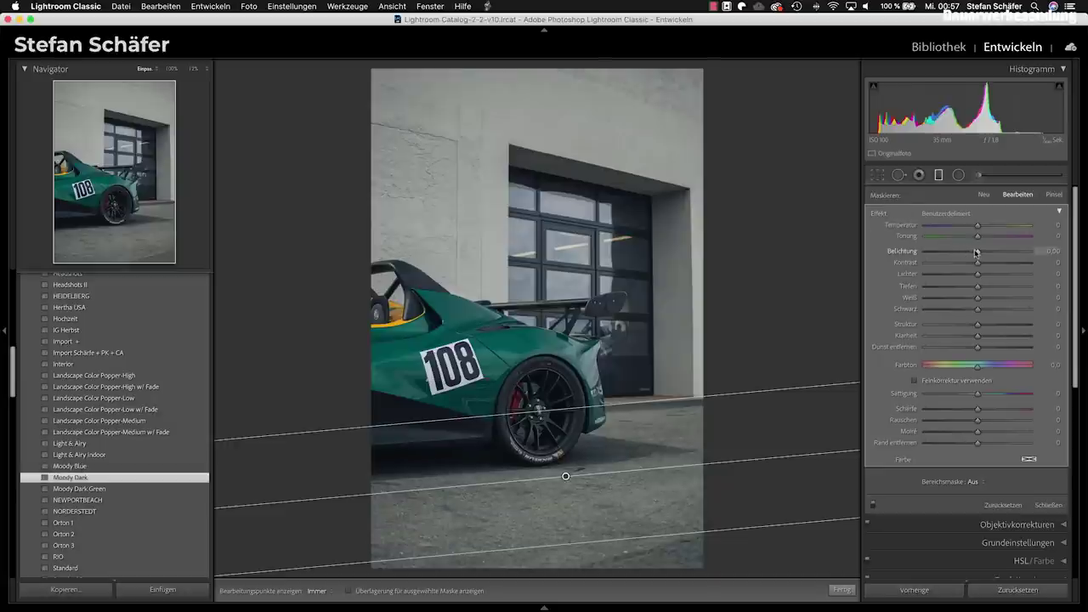
left_click_drag(968, 253, 988, 265)
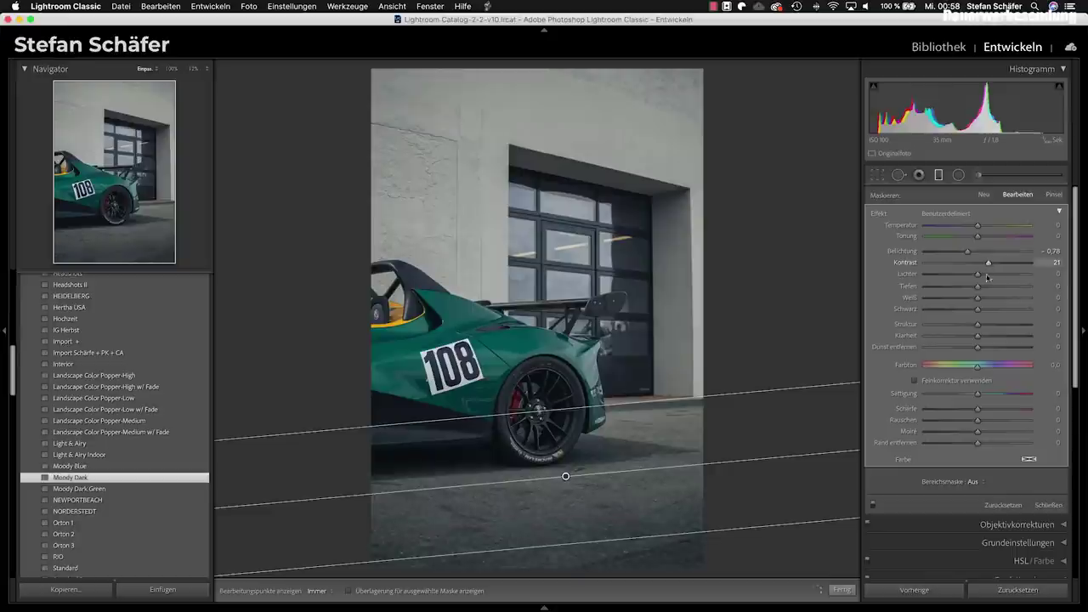
left_click(993, 324)
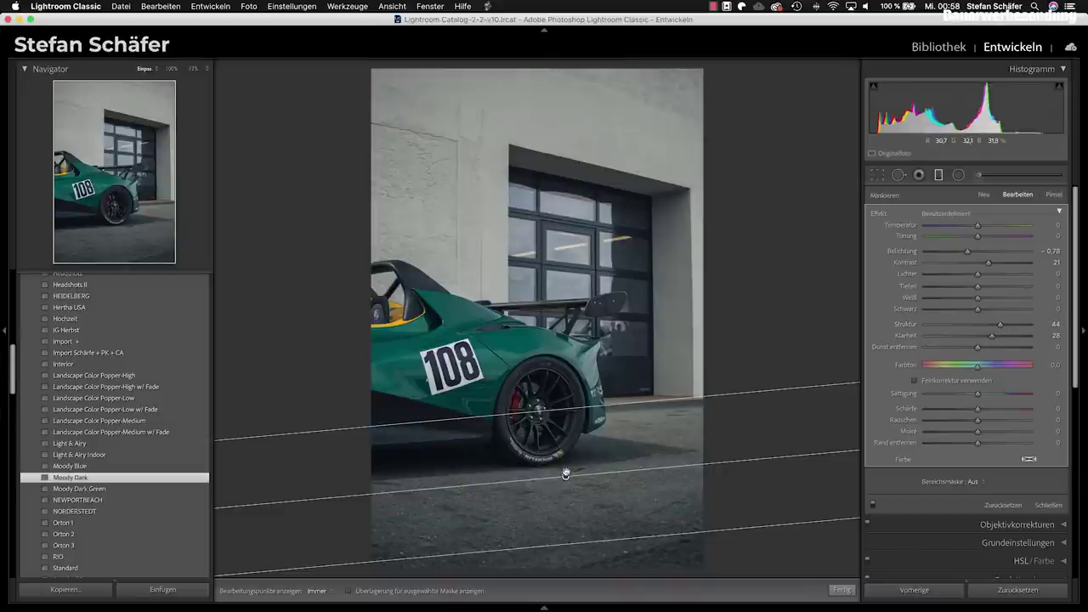
left_click_drag(563, 475, 565, 473)
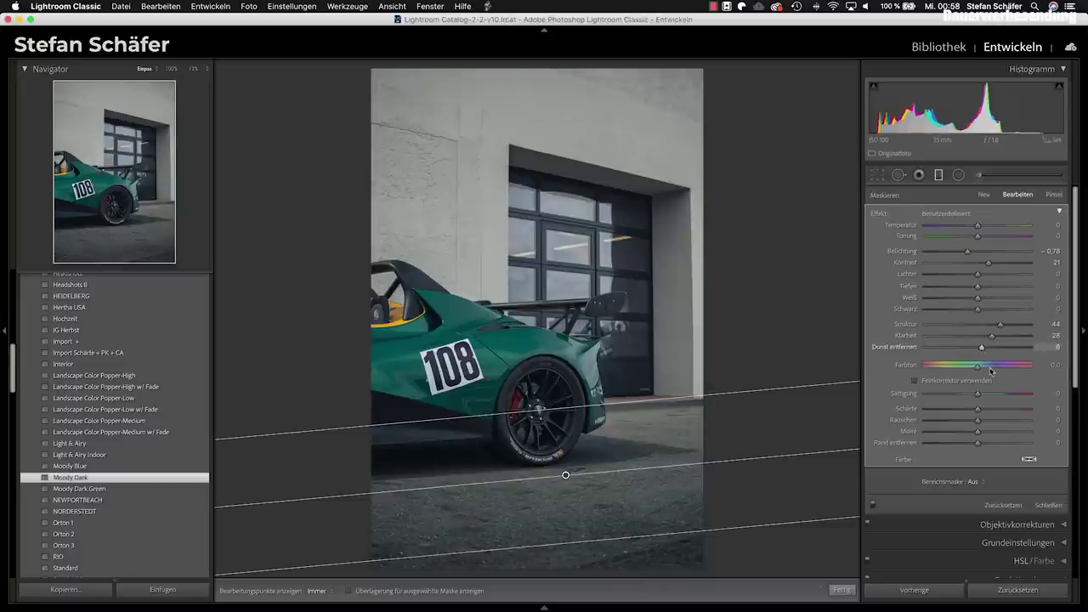
left_click(982, 194)
- Draw a second gradient down from the top with exposure -0.44
left_click_drag(507, 111, 484, 313)
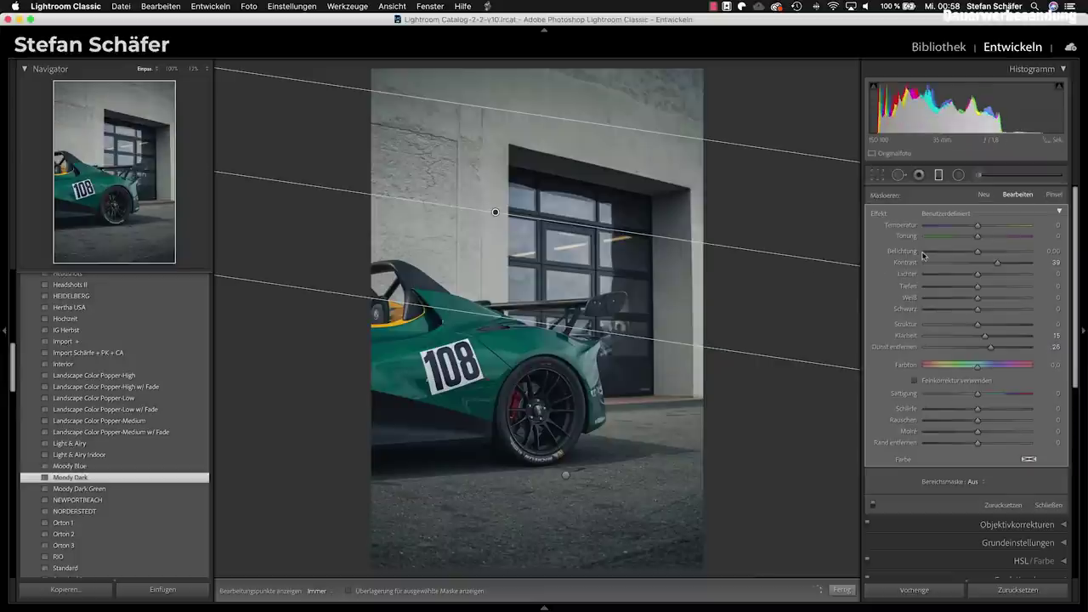
double_click(878, 214)
left_click_drag(978, 252, 971, 253)
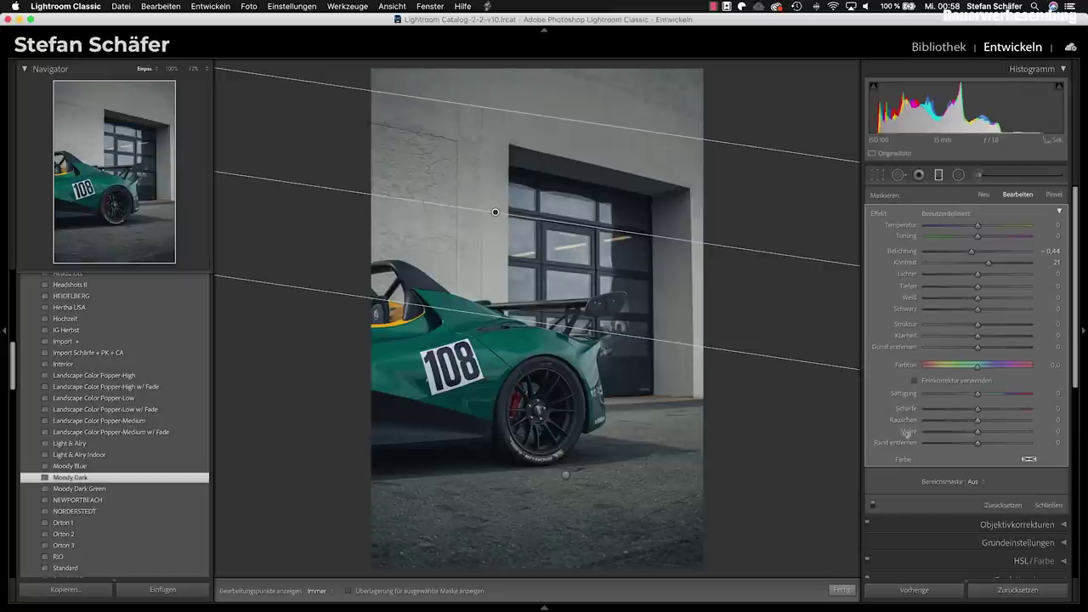
left_click(842, 589)
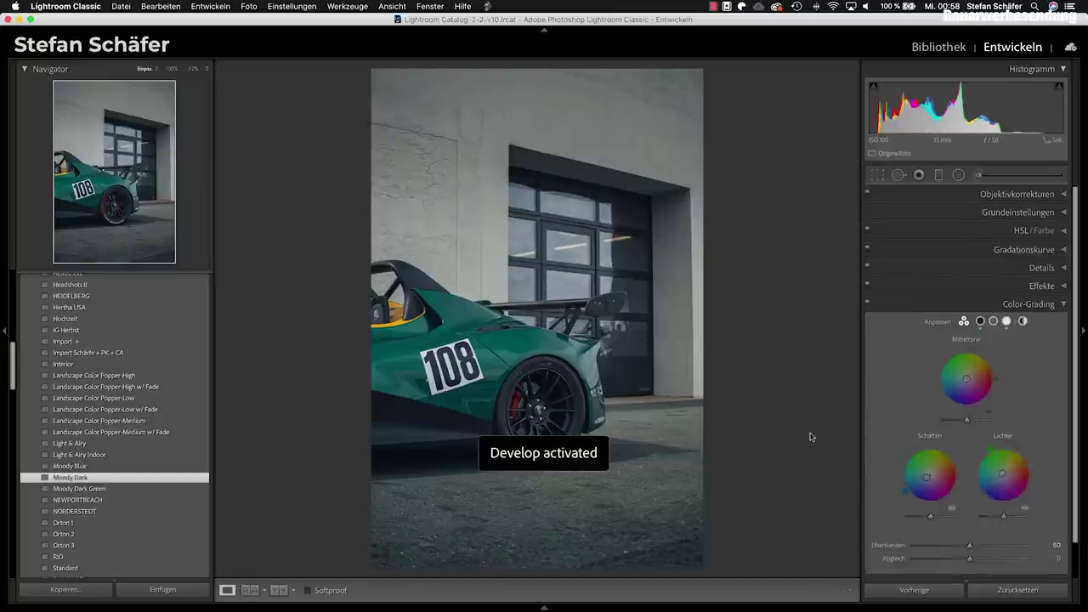
- Set up an Adjustment Brush with contrast 25, clarity 14 and dehaze 12
key("k")
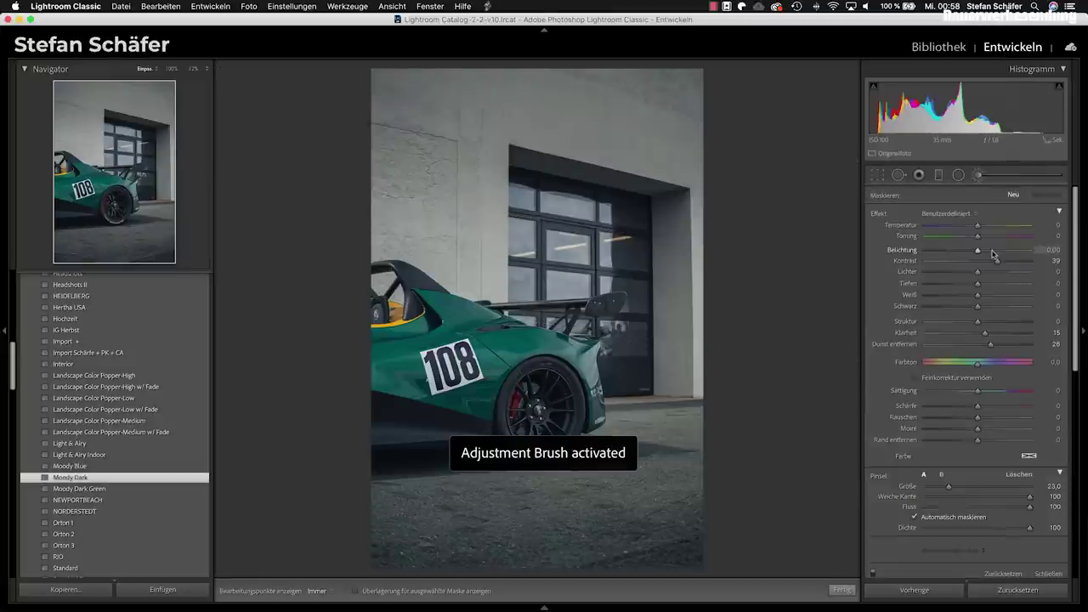
double_click(879, 214)
left_click_drag(978, 261, 991, 261)
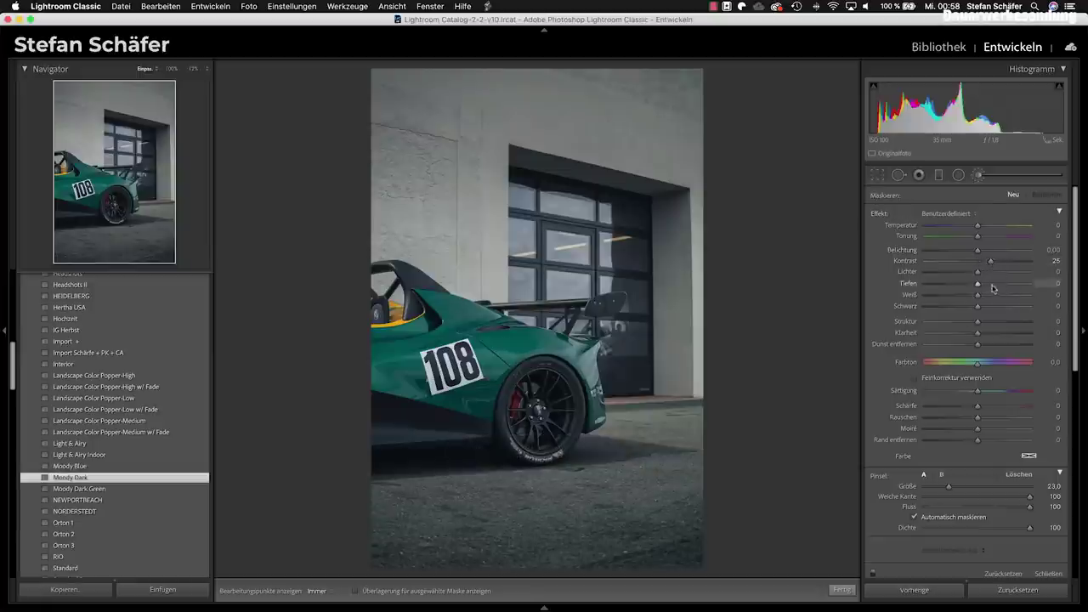
left_click_drag(979, 334, 986, 338)
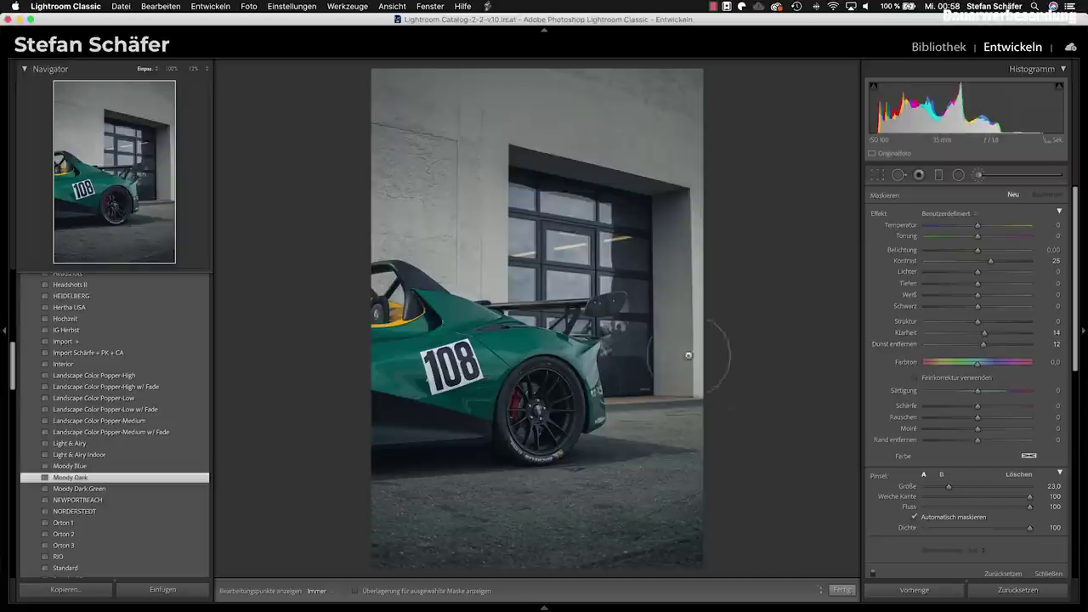
- Paint the brush over the car's lower body and rear wheel
scroll(837, 484, "down", 1)
key("h")
mouse_move(402, 384)
left_mouse_down()
mouse_move(490, 367)
mouse_move(357, 294)
left_mouse_up()
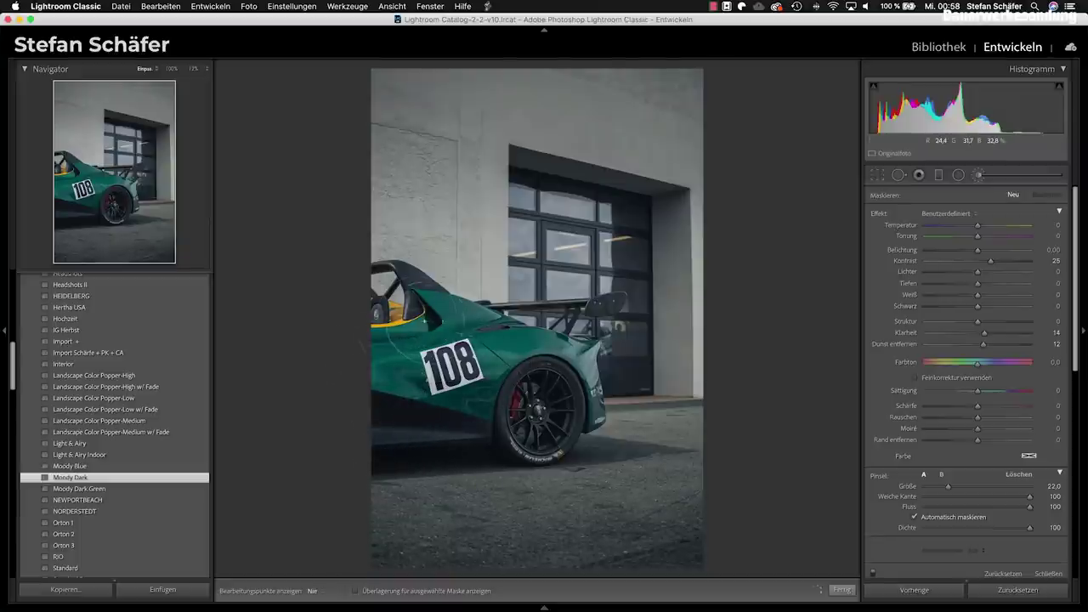
mouse_move(510, 365)
left_mouse_down()
mouse_move(535, 418)
mouse_move(509, 382)
left_mouse_up()
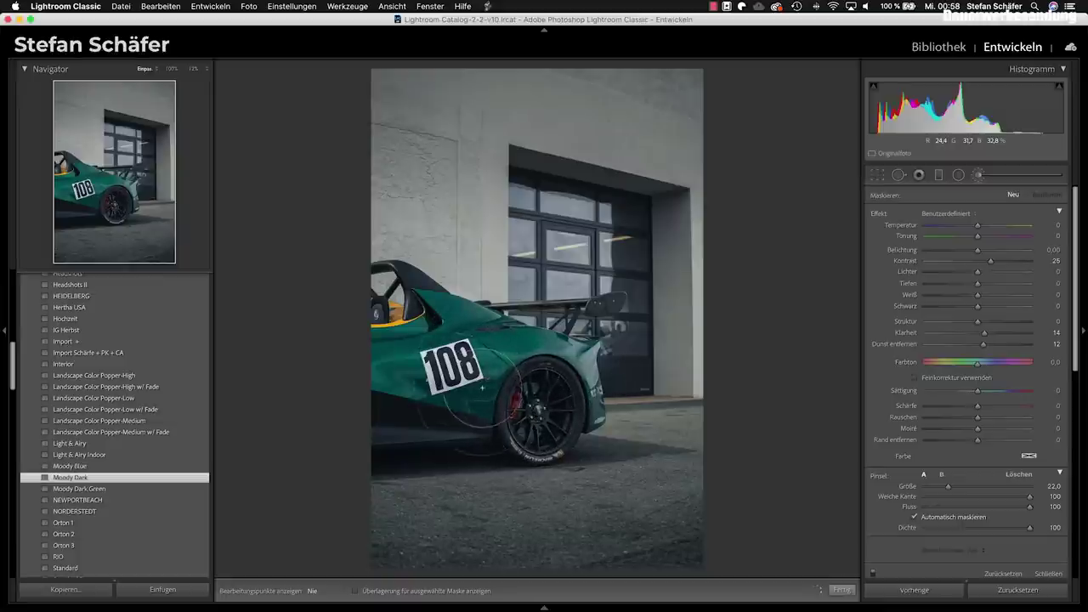
left_click_drag(508, 381, 421, 399)
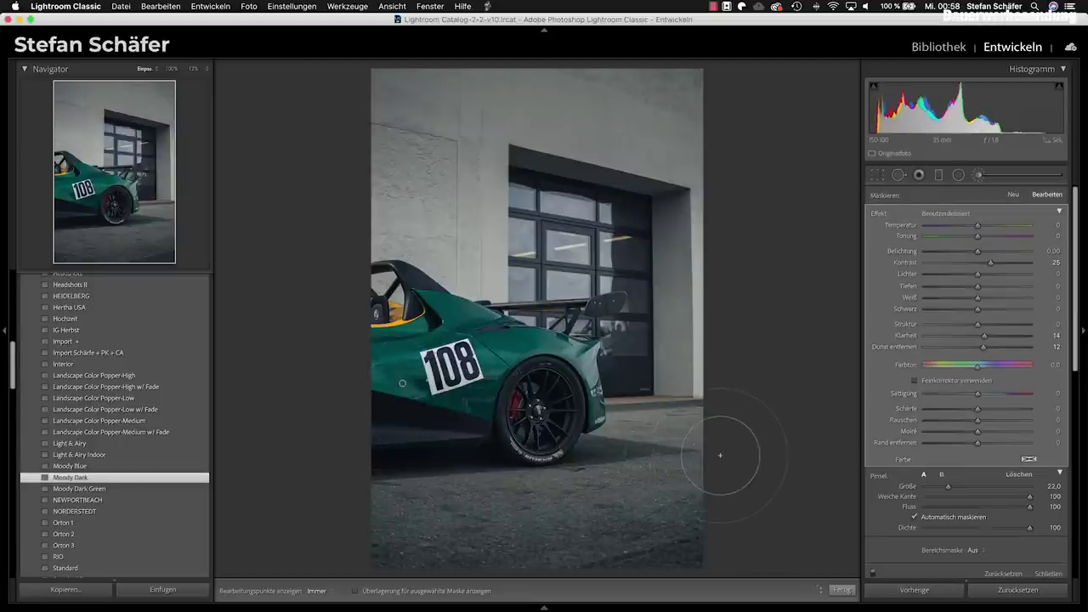
key("F6")
left_click(841, 589)
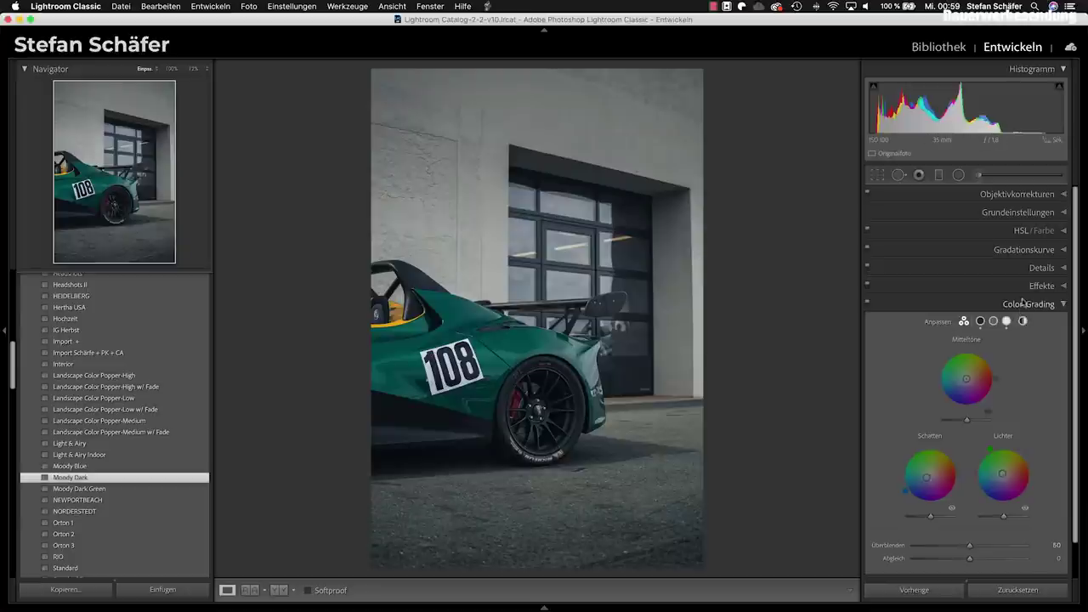
- Apply Upright Auto perspective correction in the Transform panel
scroll(1020, 391, "down", 2)
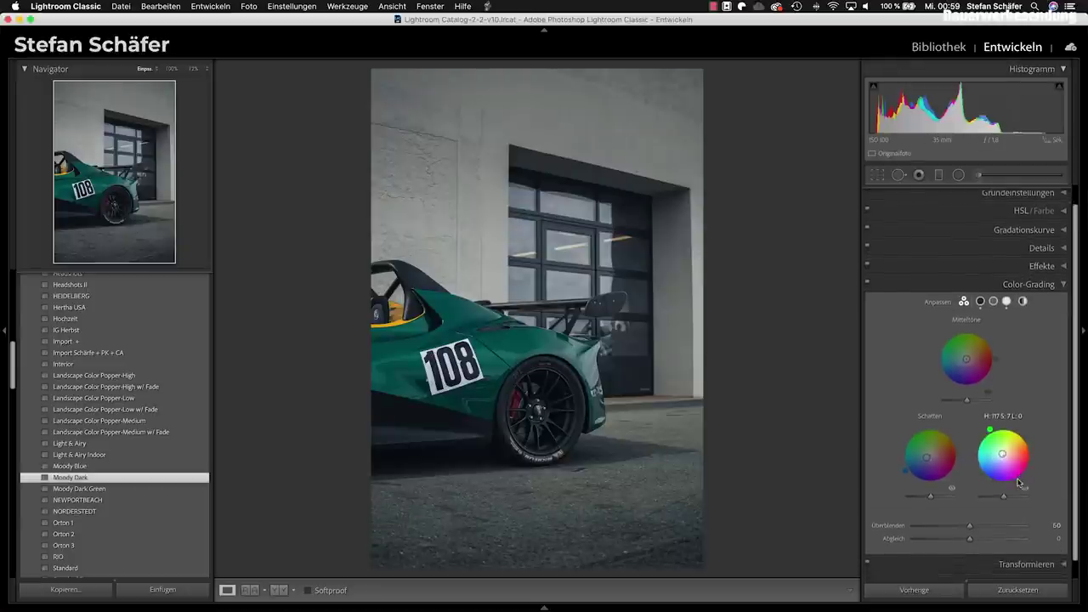
left_click(1020, 551)
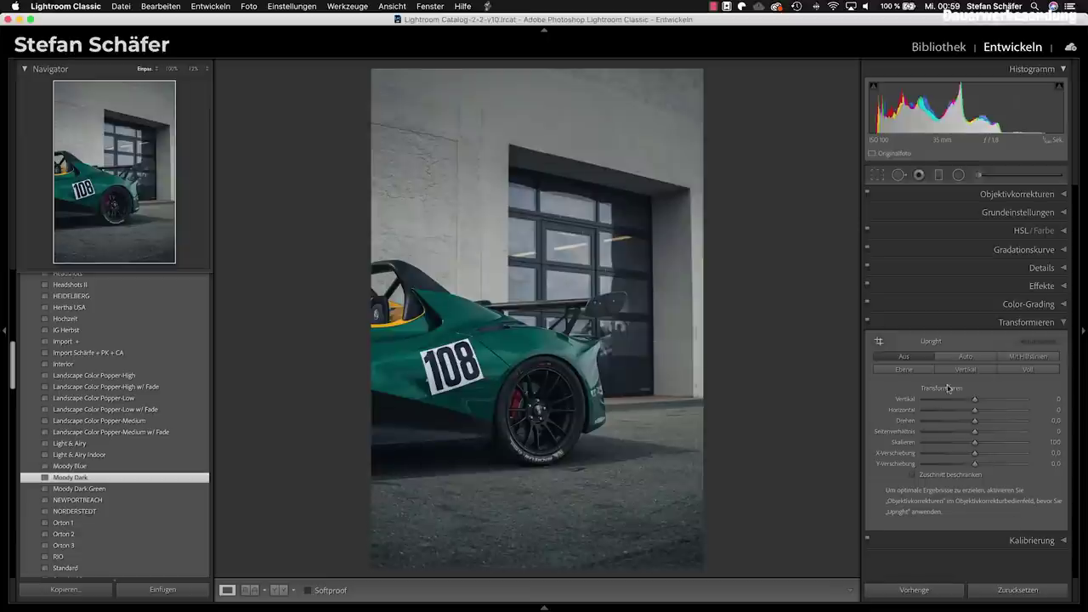
left_click(961, 356)
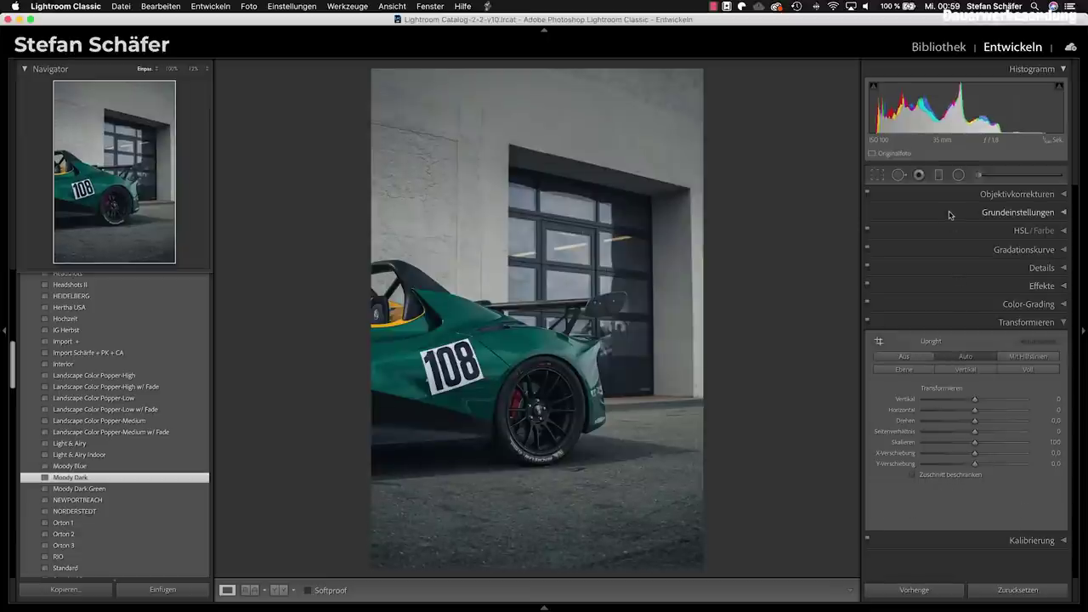
- Enable lens profile corrections and lower overall exposure to -0.90
left_click(1015, 194)
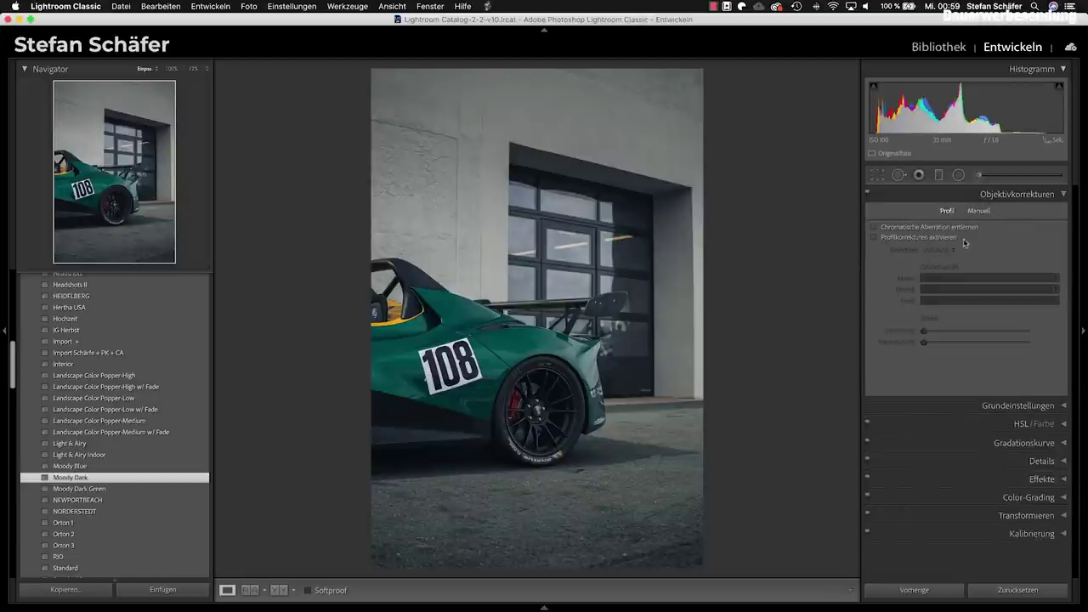
left_click(940, 239)
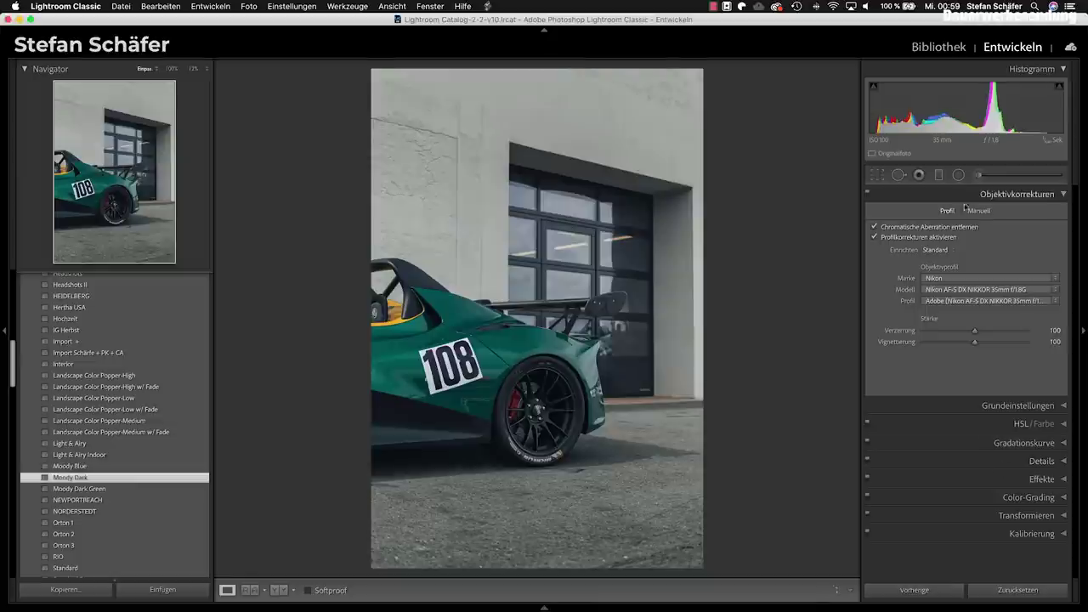
left_click(1000, 403)
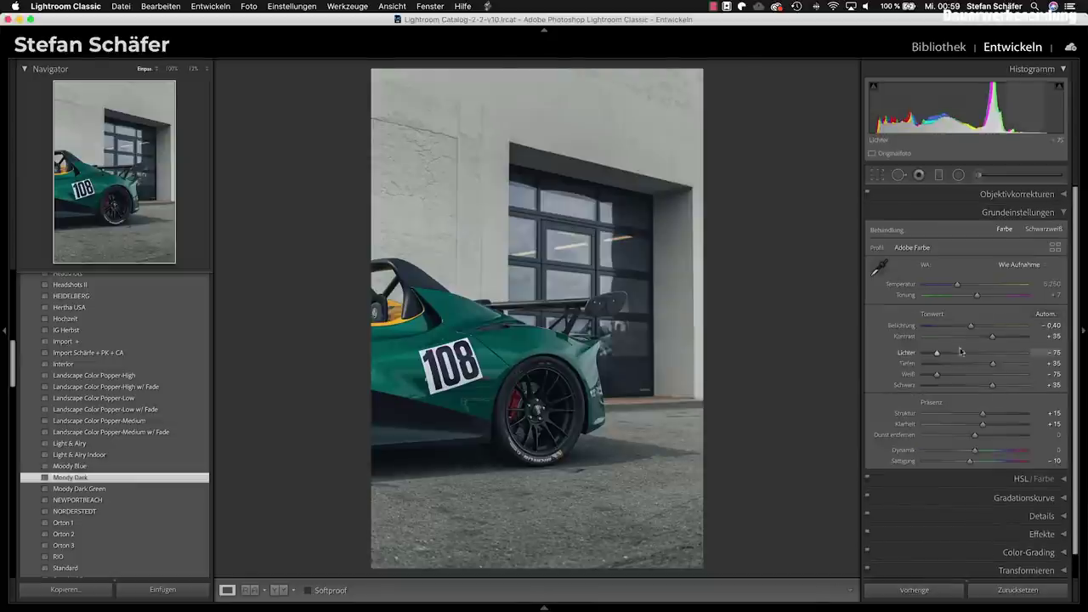
left_click_drag(966, 328, 964, 328)
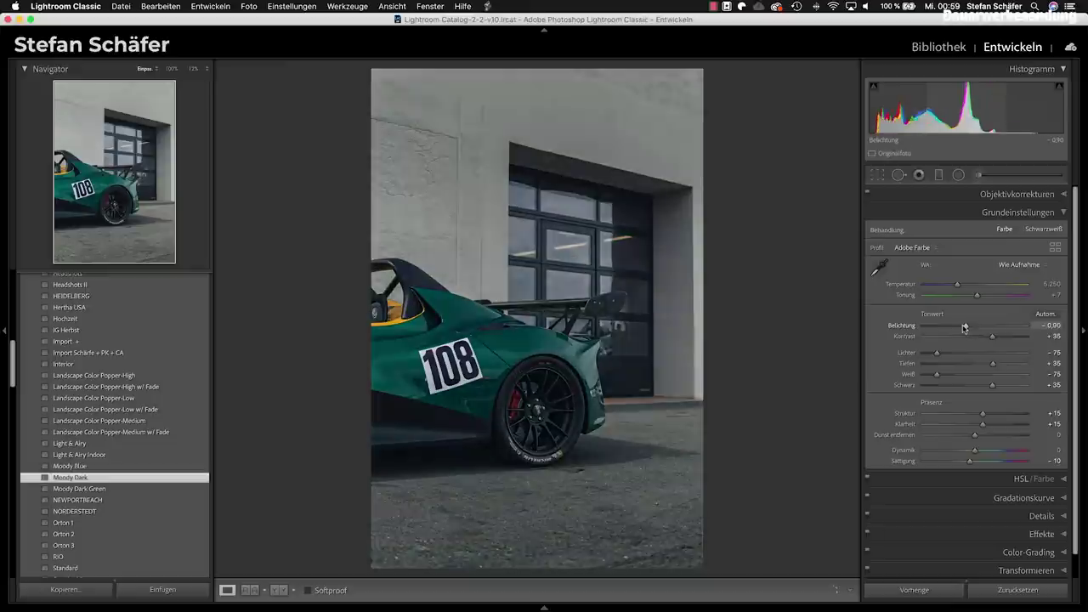
left_click_drag(965, 329, 964, 328)
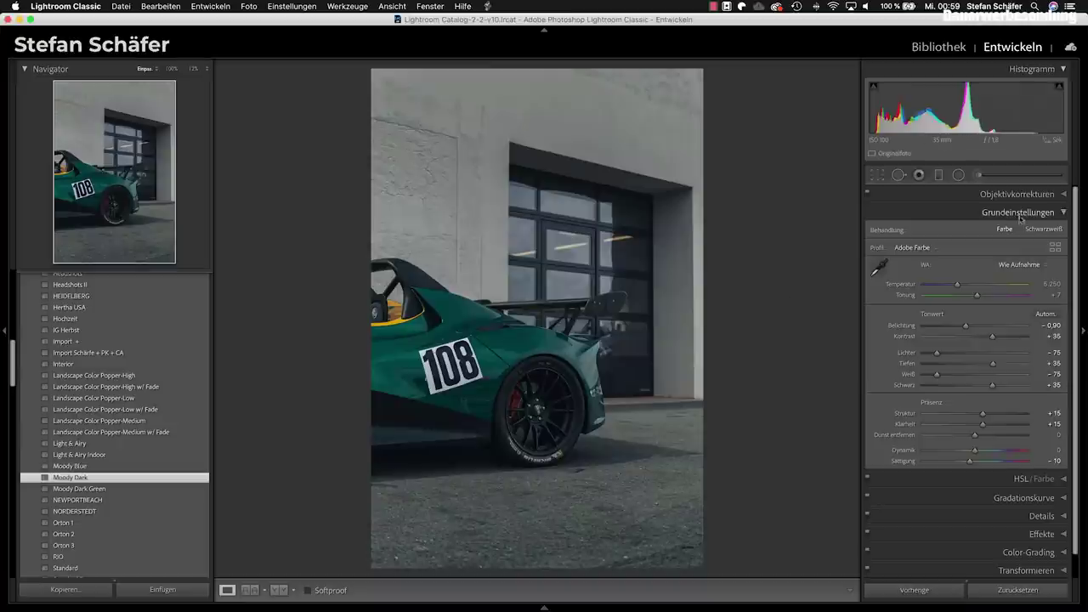
- Brush an exposure boost of about +0.82 onto the green car
left_click(980, 174)
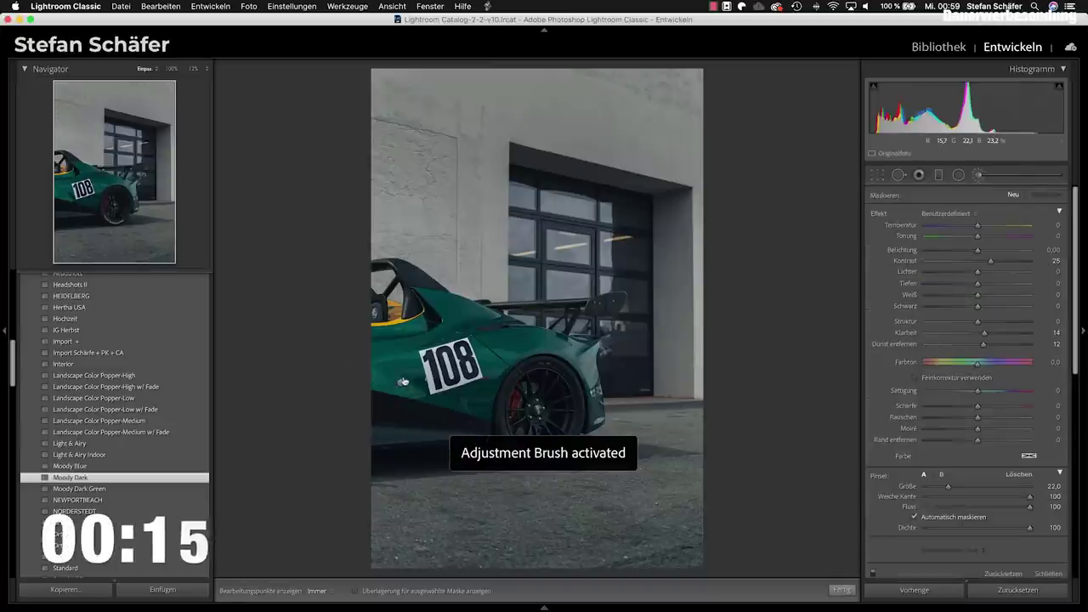
left_click_drag(978, 253, 991, 253)
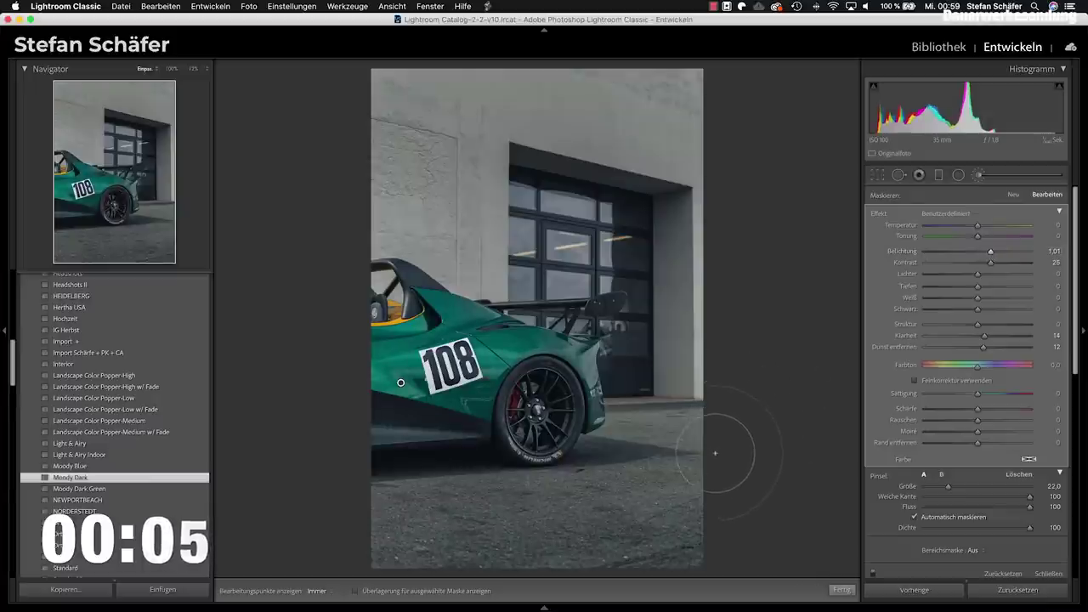
left_click_drag(991, 252, 988, 253)
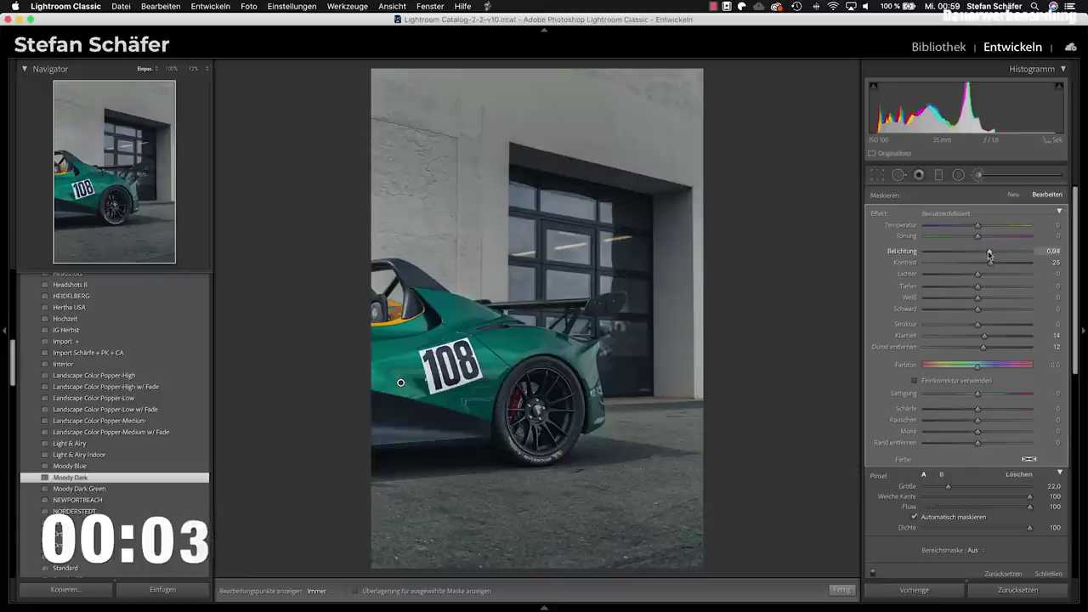
left_click(841, 589)
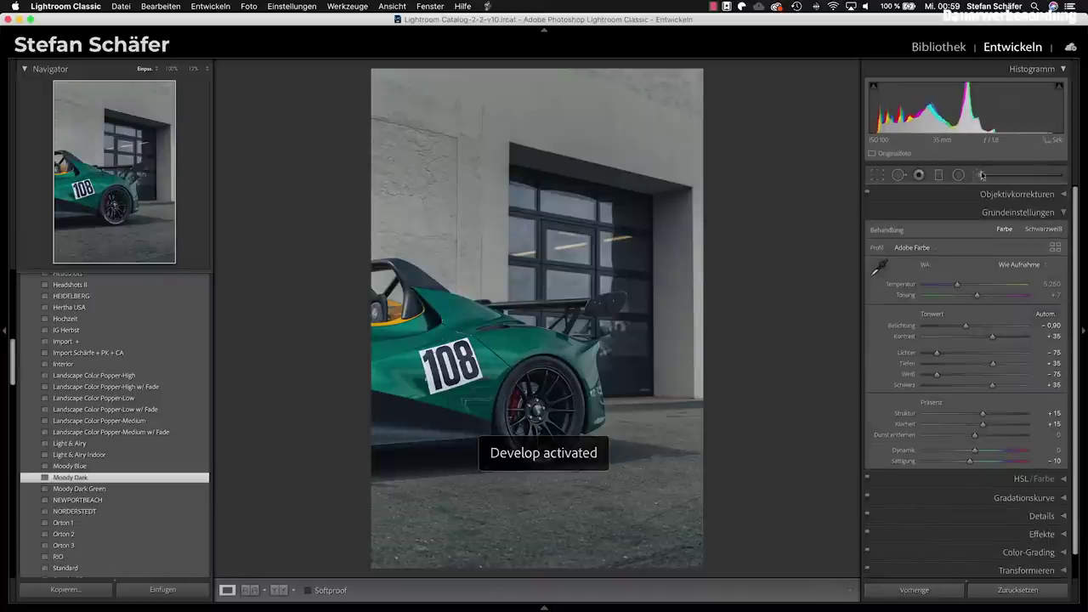
- Darken the race car photo's top graduated filter further, to about −0.62 exposure
left_click(941, 176)
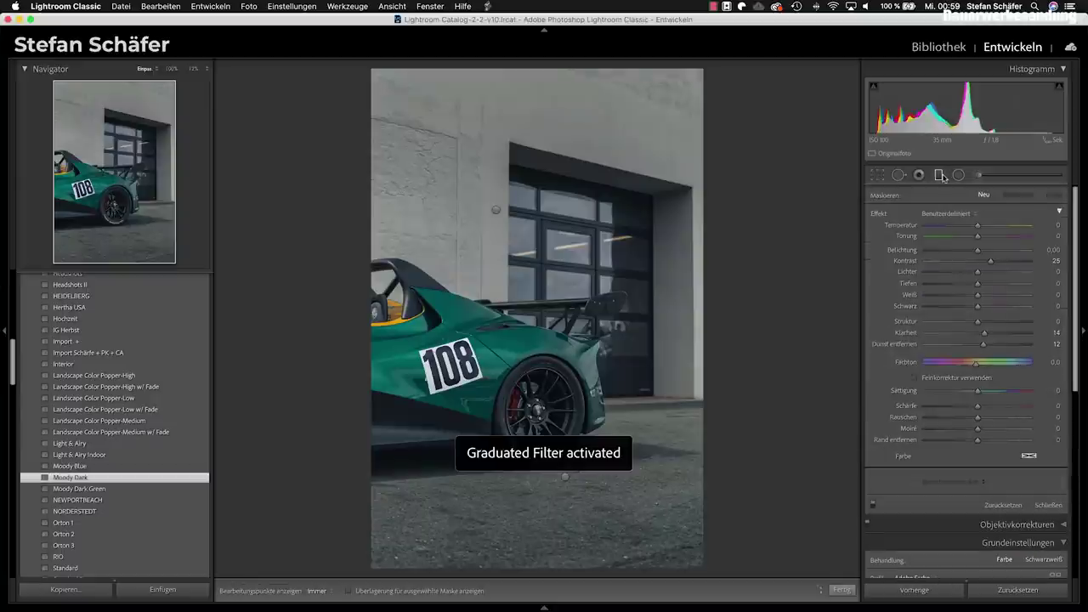
left_click(495, 210)
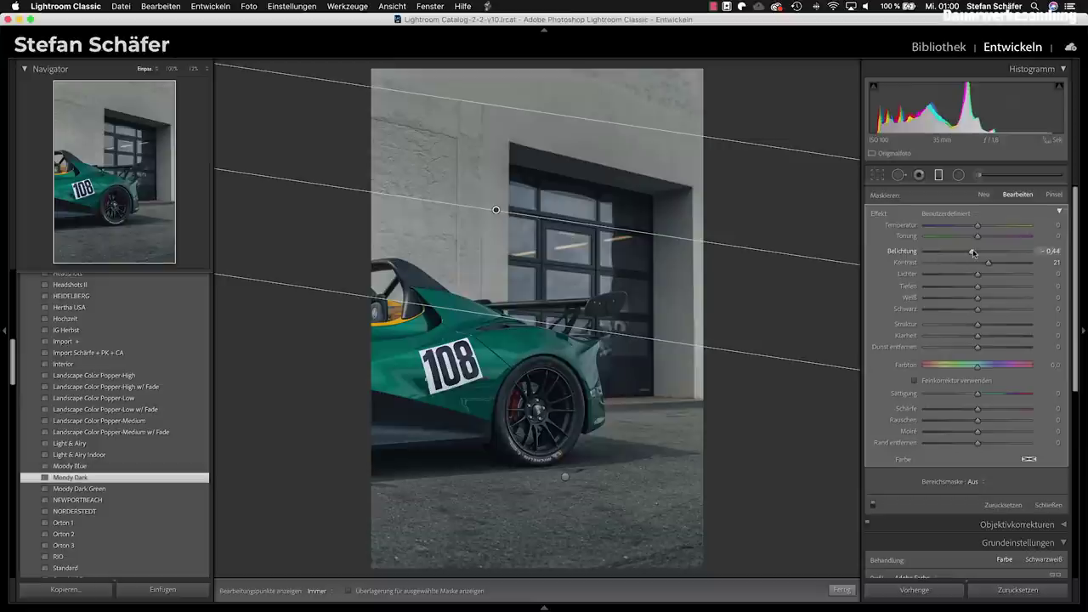
left_click_drag(968, 253, 965, 252)
- Crop the car photo to 4 x 5 / 8 x 10 with the car shifted higher, then compare before/after
left_click(884, 176)
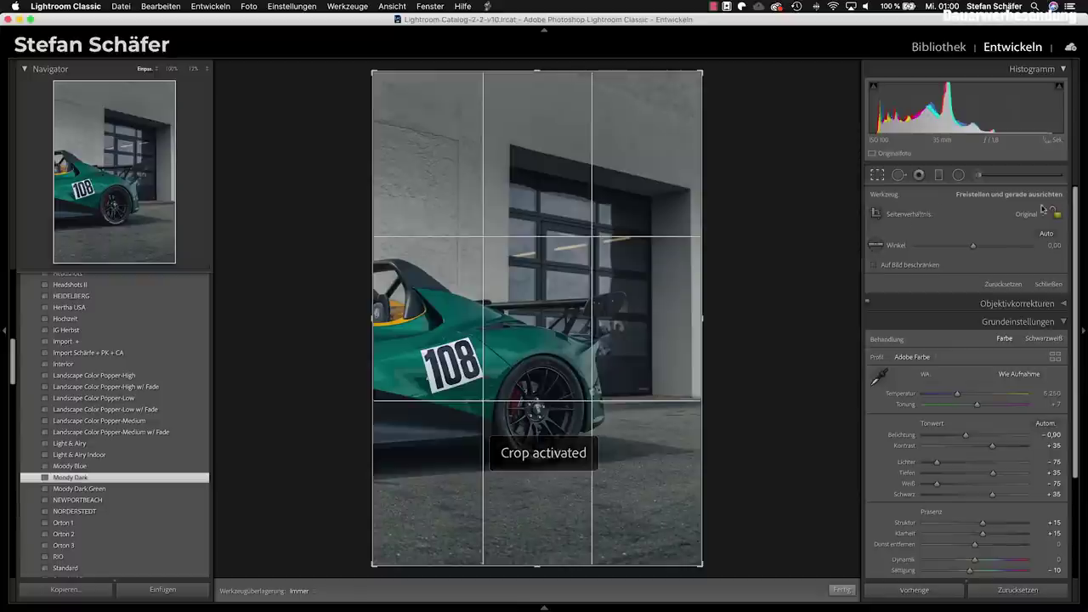
left_click(1035, 214)
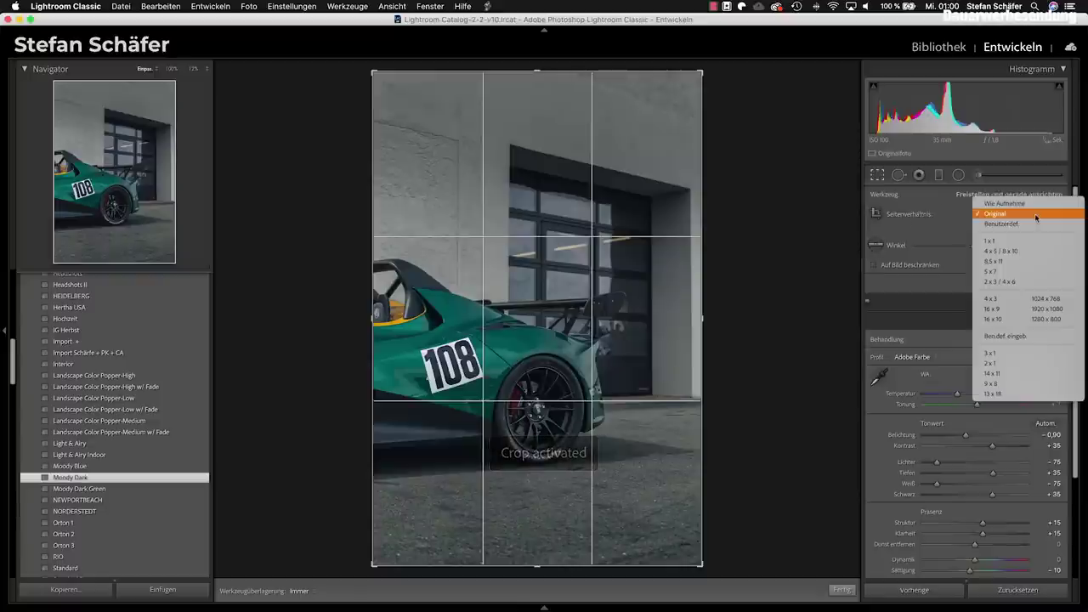
left_click(1025, 252)
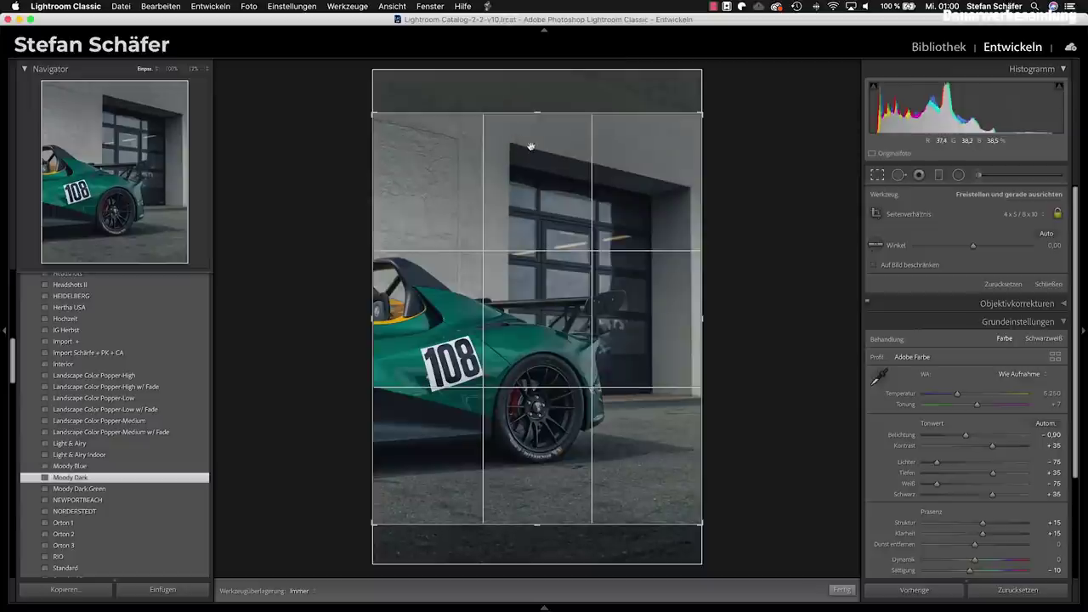
left_click_drag(525, 324, 525, 316)
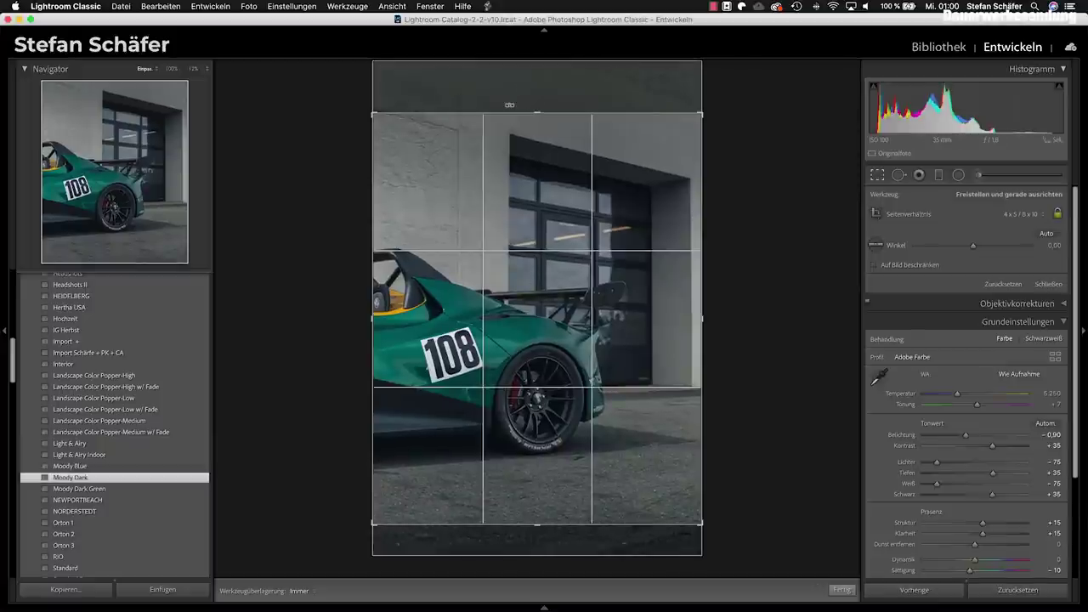
key("d")
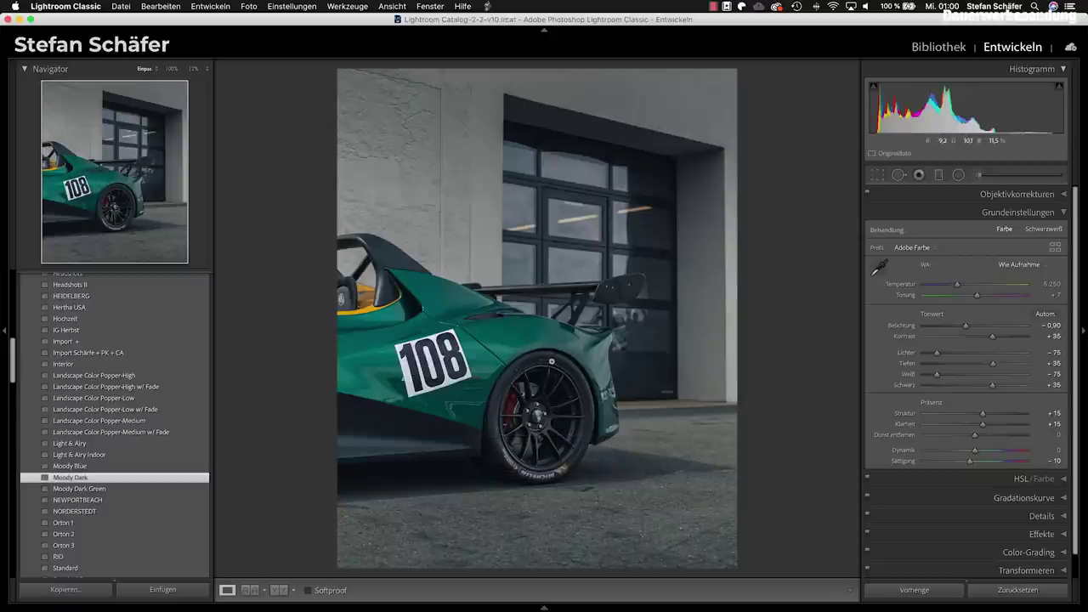
key("backslash")
key("backslash")
key("backslash")
key("backslash")
key("backslash")
key("backslash")
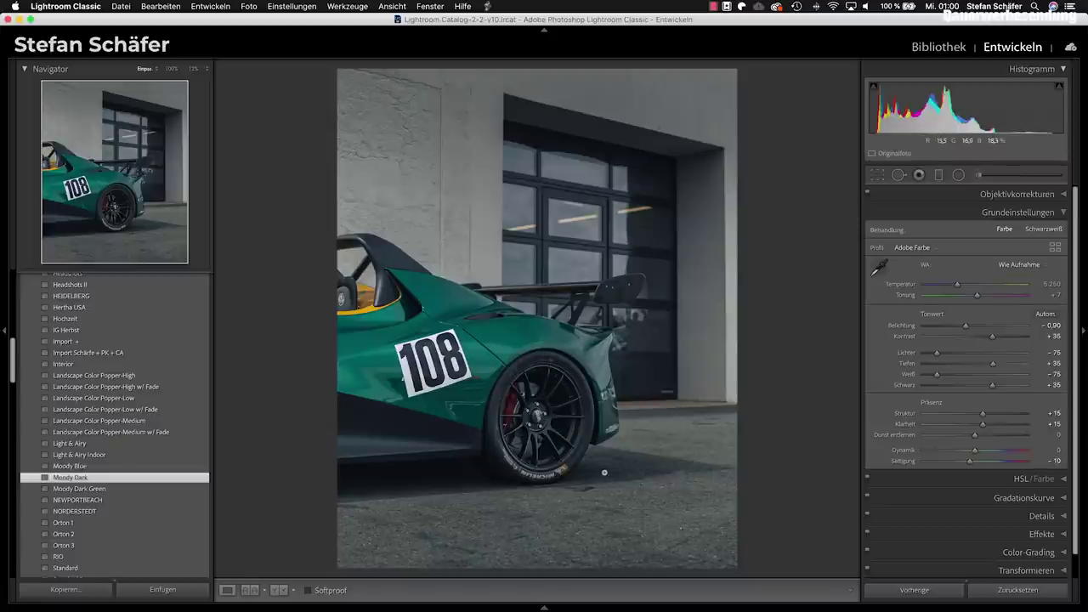
key("Right")
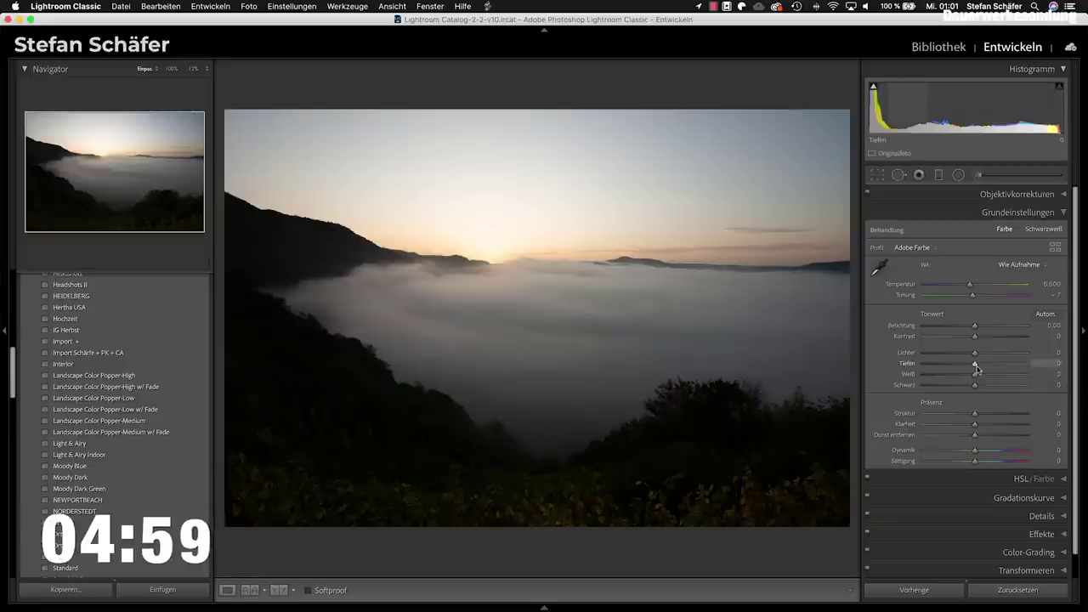
- Raise the valley photo's shadows to +54, tweak whites, blacks and contrast, and set dehaze −20, tint −3
mouse_move(976, 365)
left_mouse_down()
mouse_move(1007, 365)
mouse_move(957, 352)
left_mouse_up()
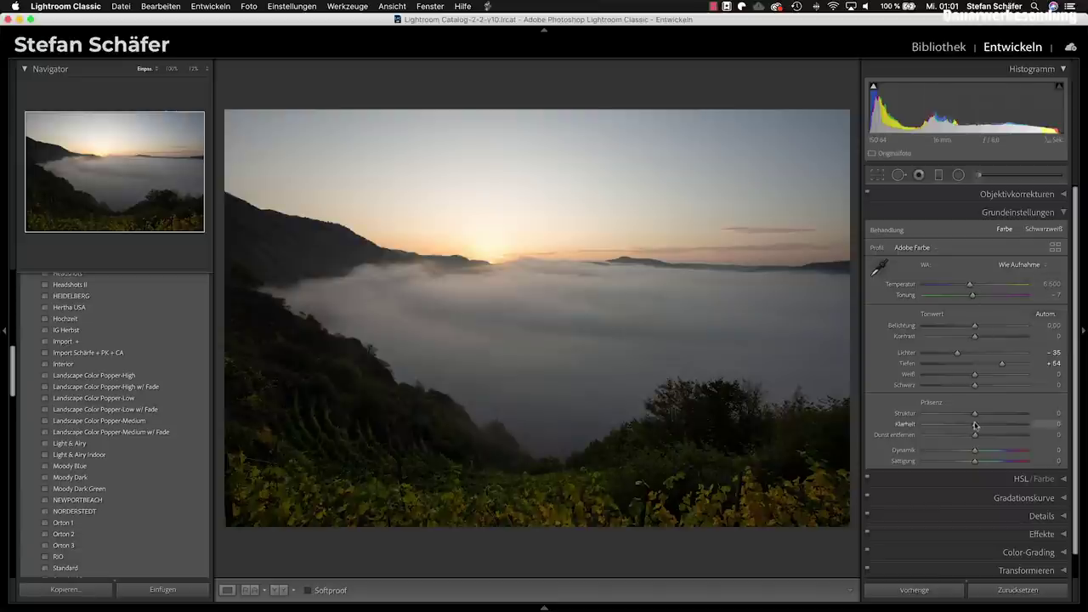
mouse_move(975, 376)
left_mouse_down()
mouse_move(996, 378)
mouse_move(973, 378)
left_mouse_up()
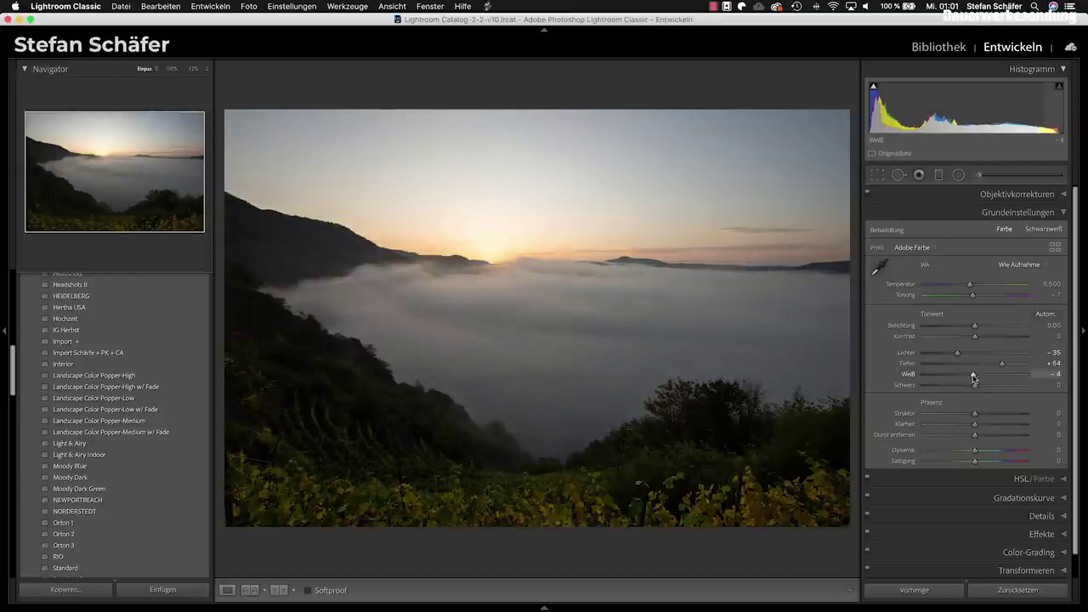
left_click_drag(975, 387, 967, 389)
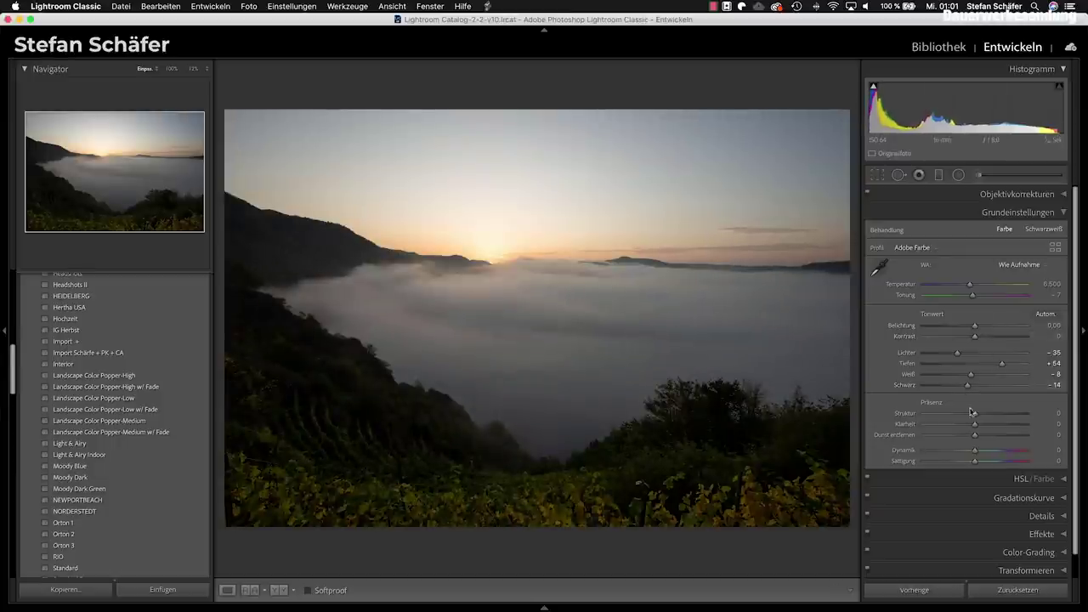
left_click_drag(967, 385, 977, 389)
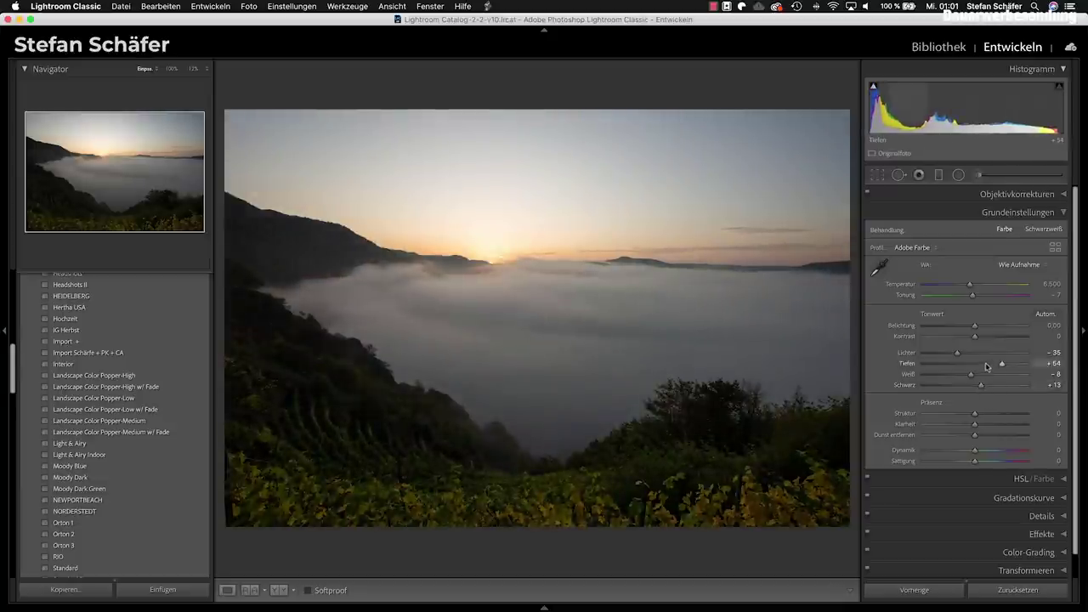
mouse_move(974, 336)
left_mouse_down()
mouse_move(984, 337)
mouse_move(974, 340)
left_mouse_up()
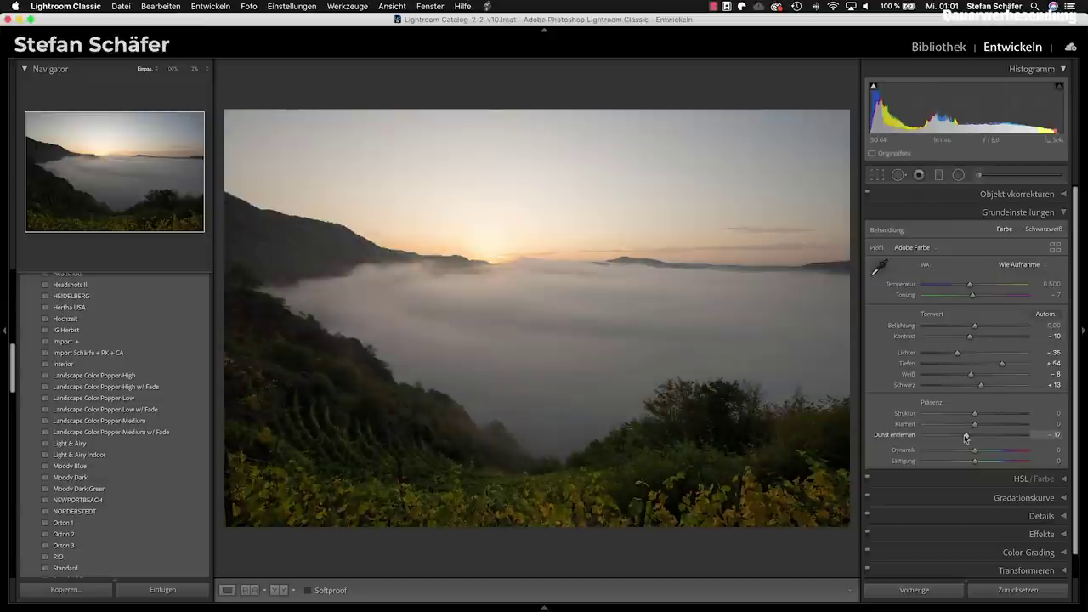
left_click_drag(966, 438, 965, 438)
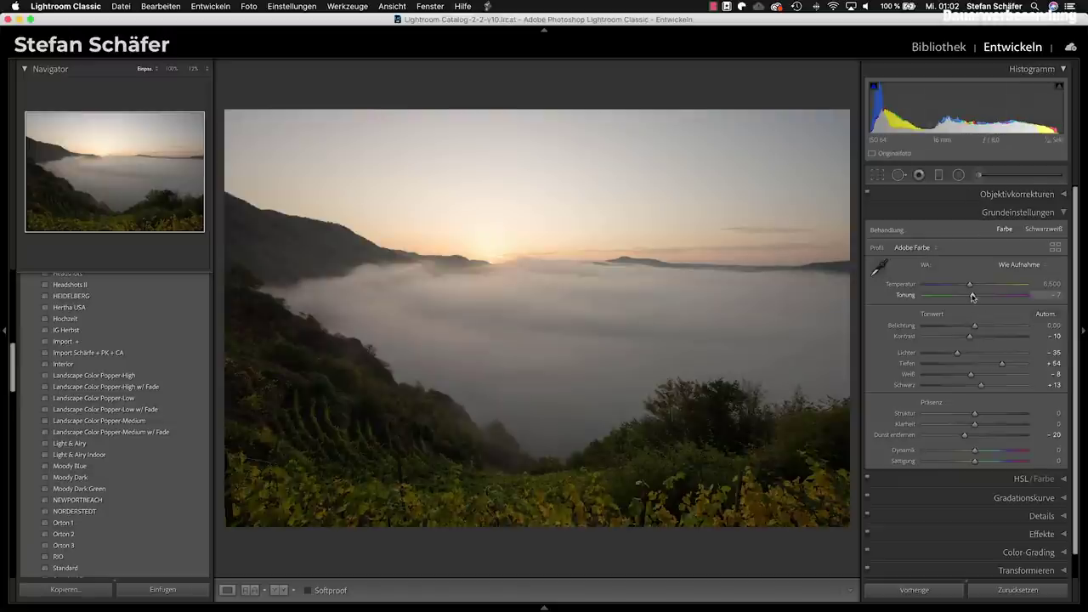
left_click_drag(974, 296, 975, 296)
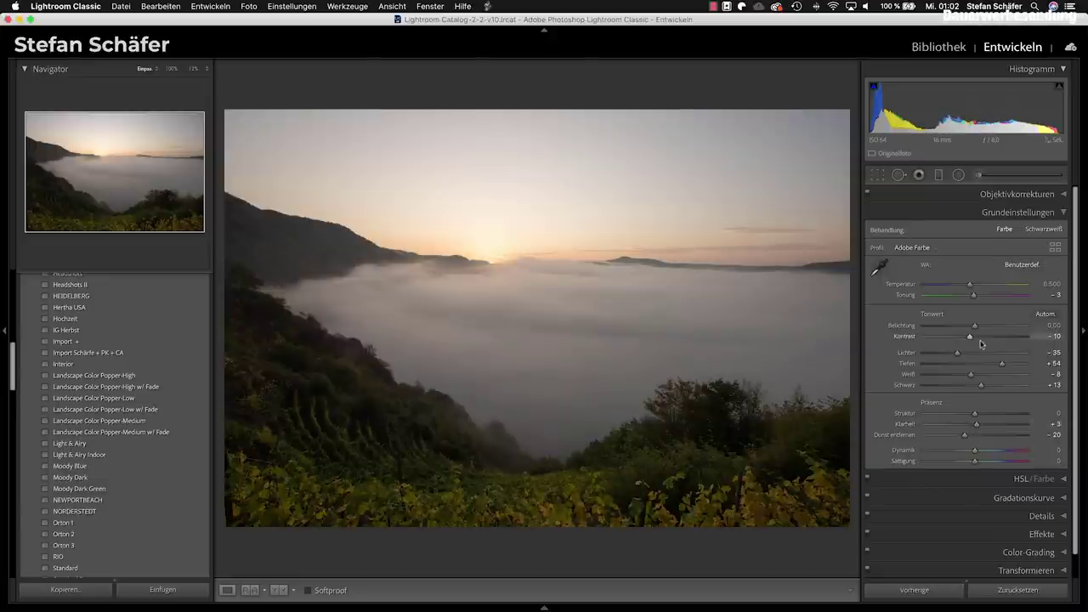
- Draw a sky graduated filter with exposure −0.22, highlights +14 and temperature −5
left_click(939, 174)
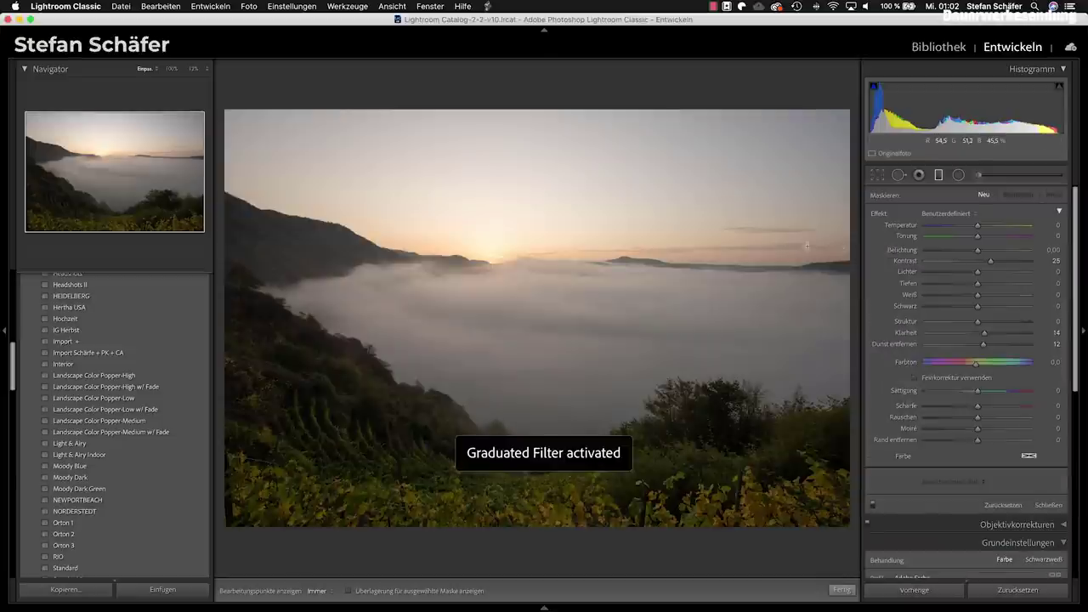
left_click_drag(582, 155, 586, 299)
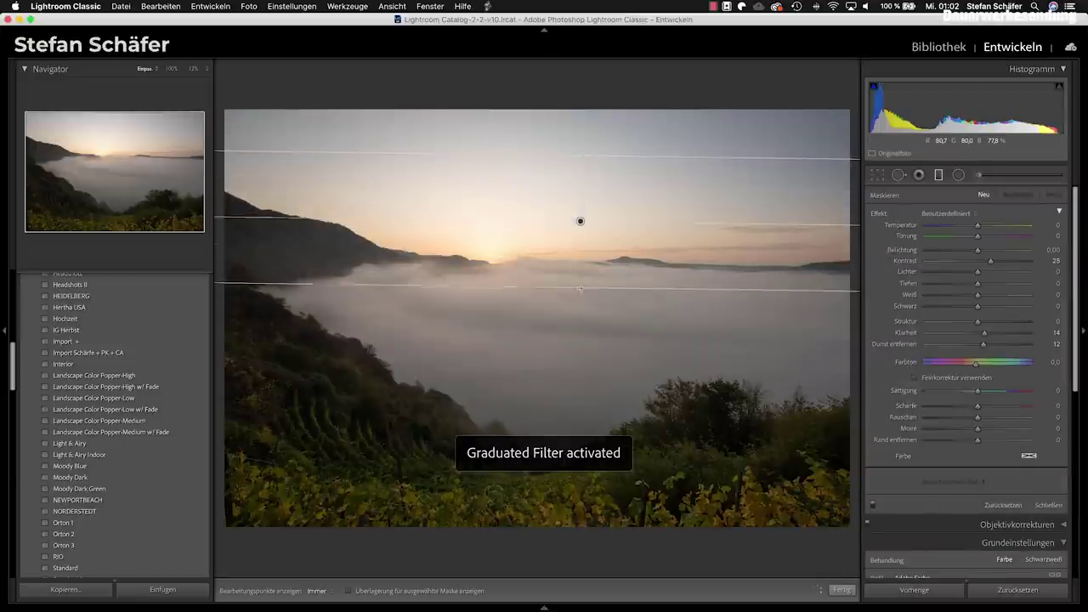
left_click(880, 215, "alt")
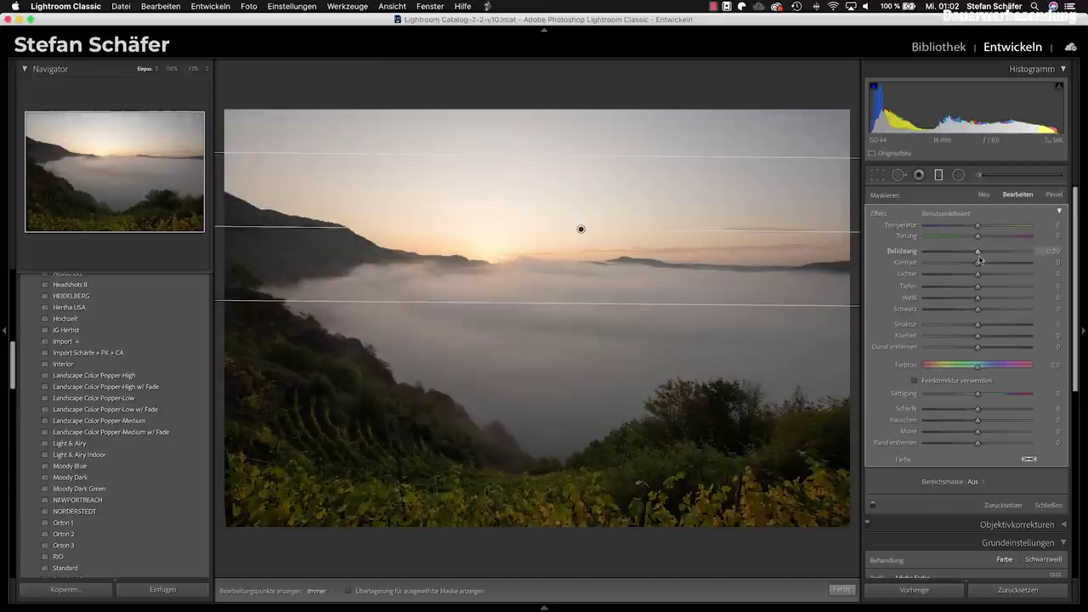
left_click_drag(977, 252, 974, 252)
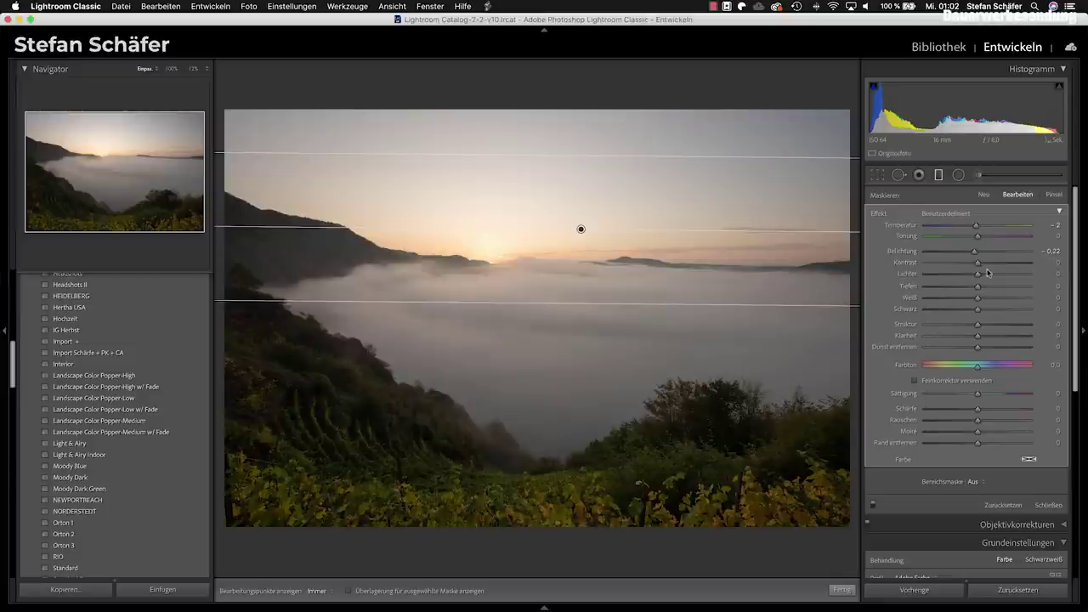
left_click_drag(981, 275, 987, 275)
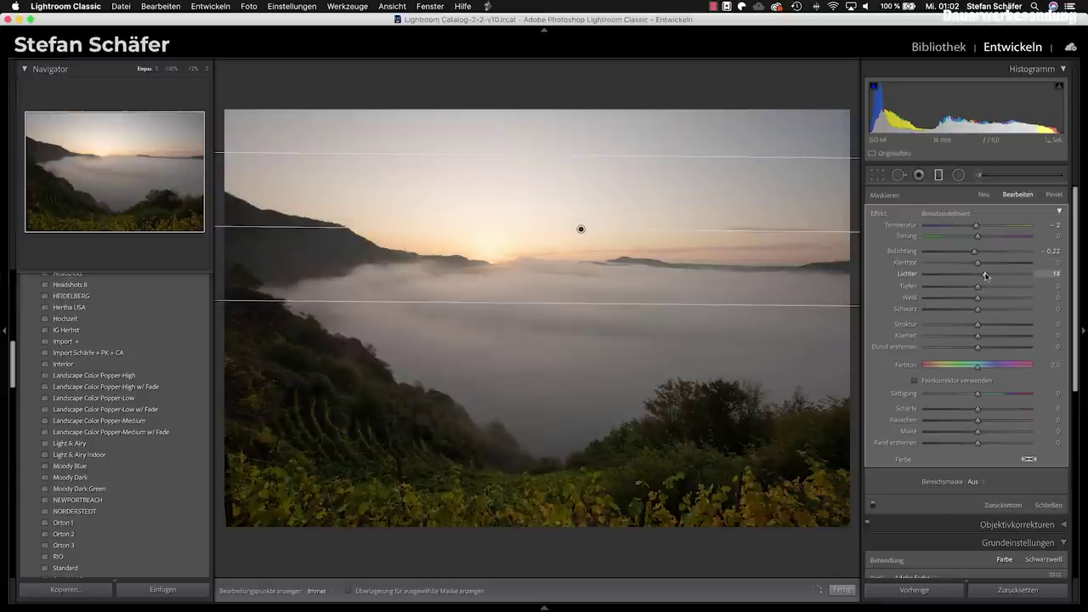
left_click_drag(977, 225, 975, 226)
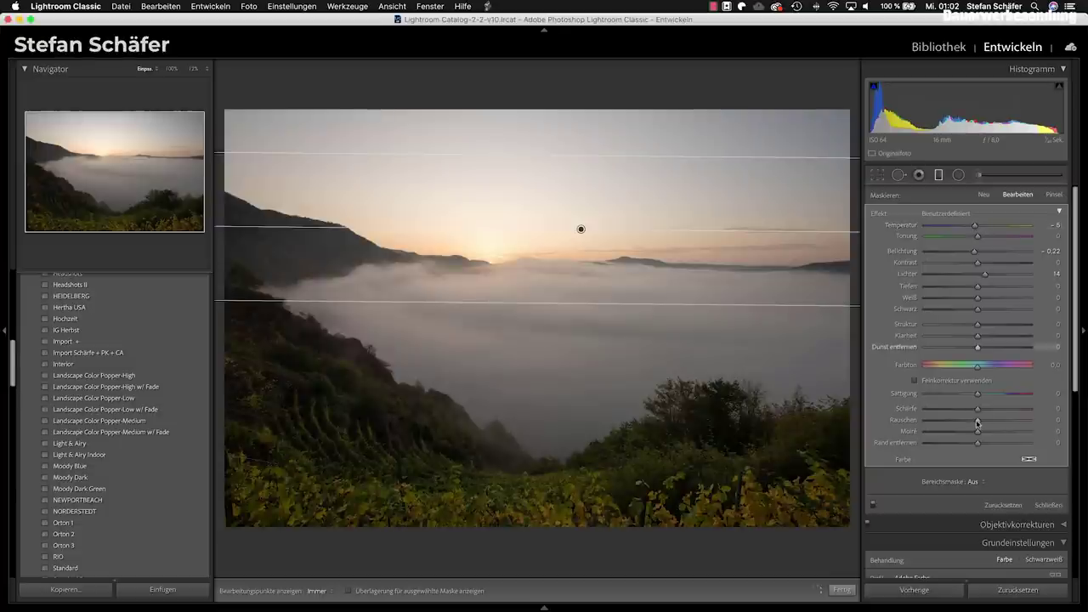
- Set up a reset adjustment brush with added contrast and brightening exposure, and hide the pins
left_click(841, 592)
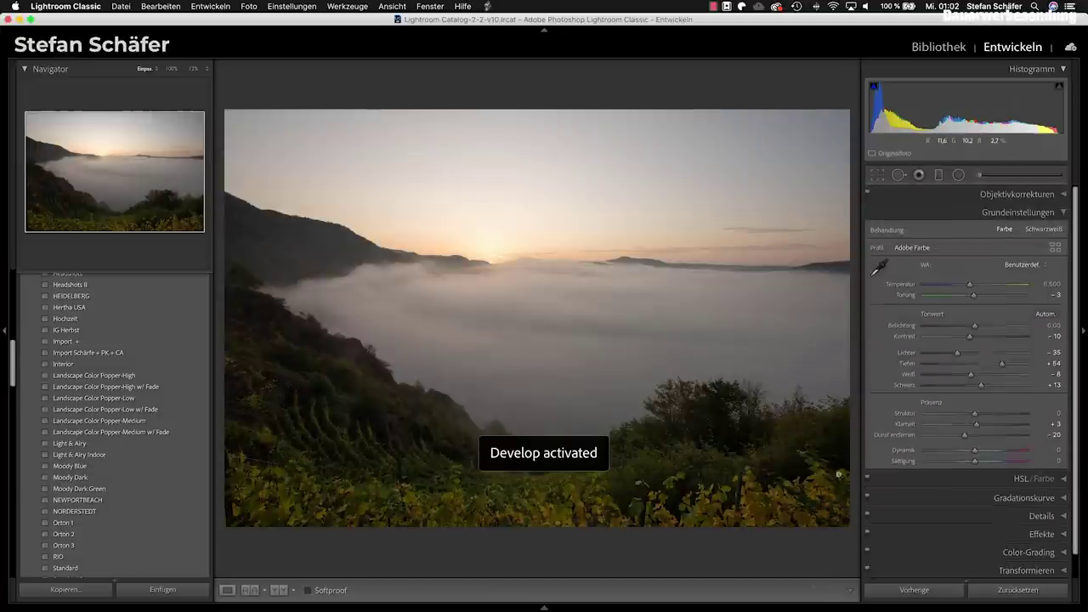
left_click(979, 175)
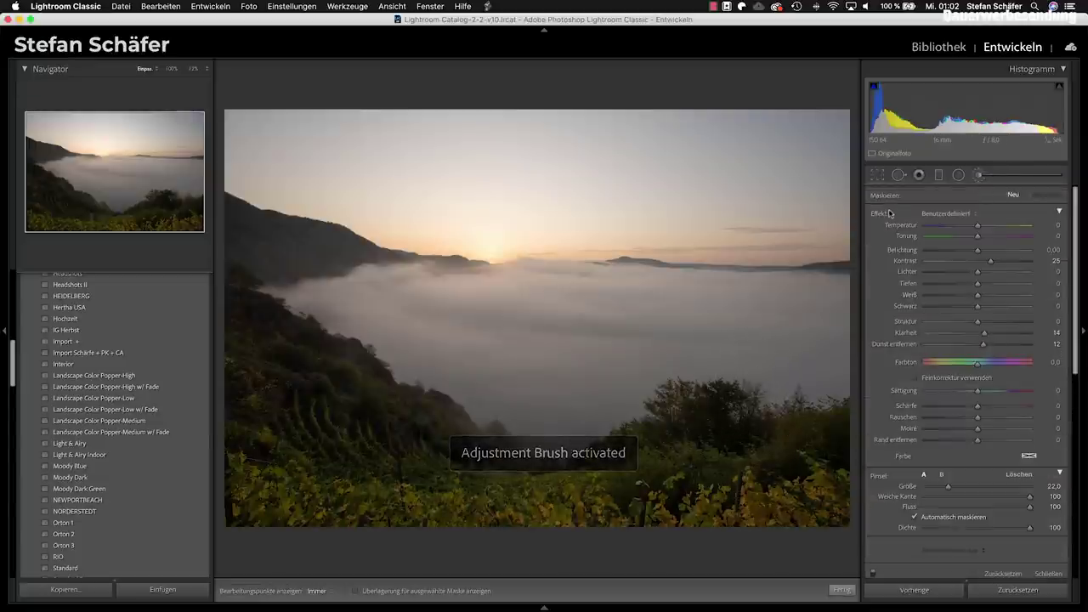
double_click(878, 215)
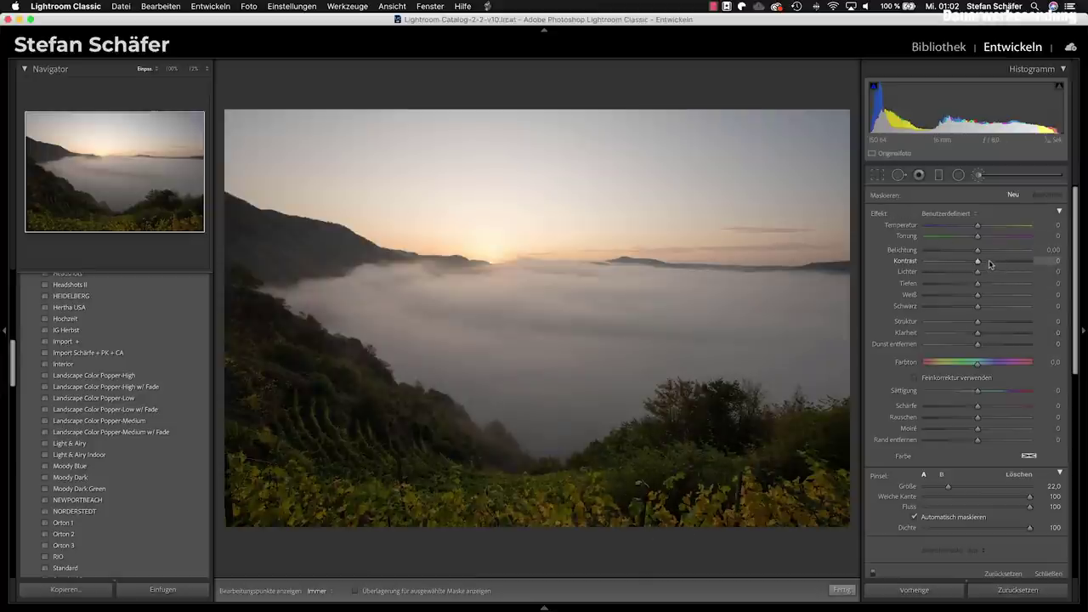
left_click_drag(988, 264, 987, 262)
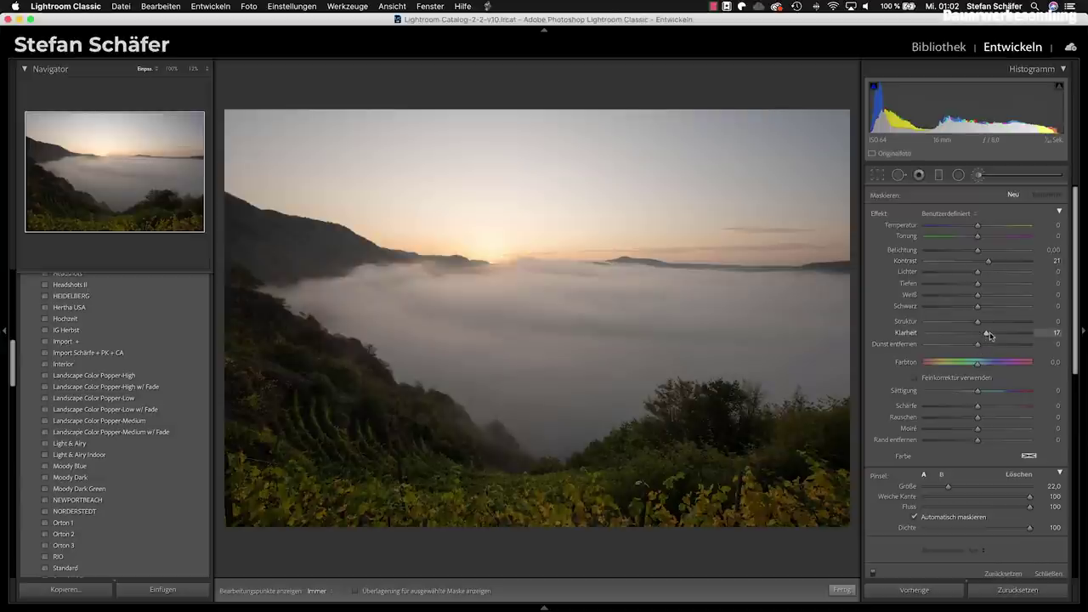
left_click_drag(980, 250, 985, 250)
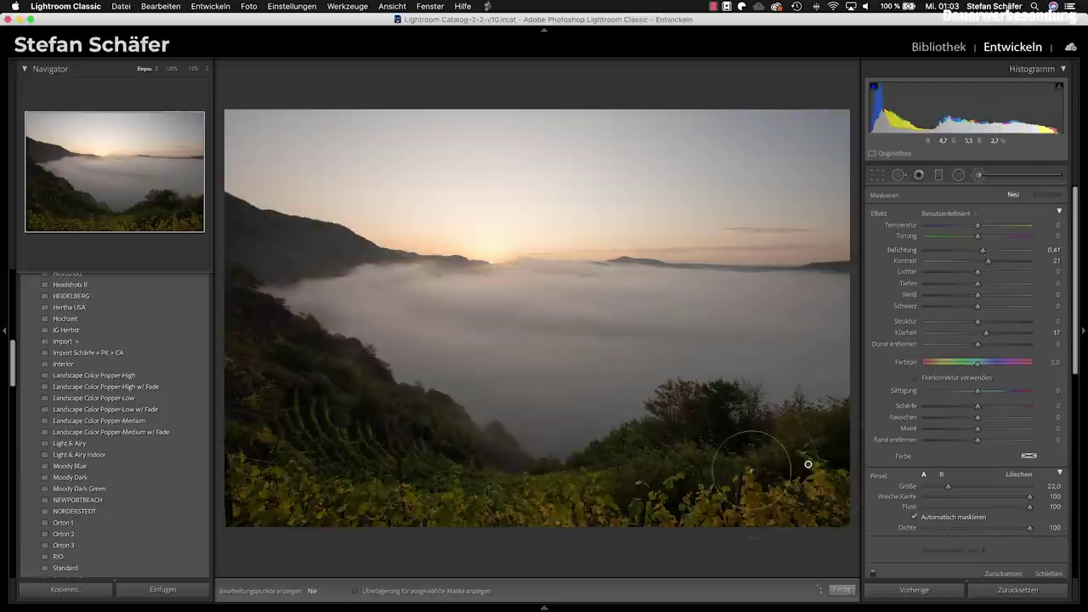
key("h")
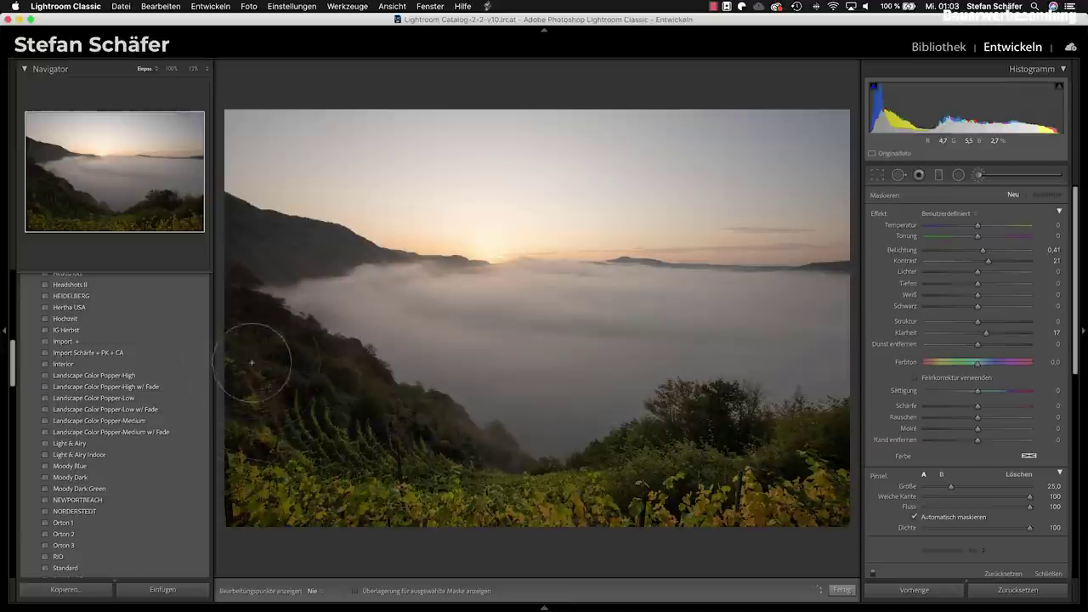
- Warm the existing brushed foreground adjustment to temperature +23 and return to the basic settings
scroll(374, 434, "up", 3)
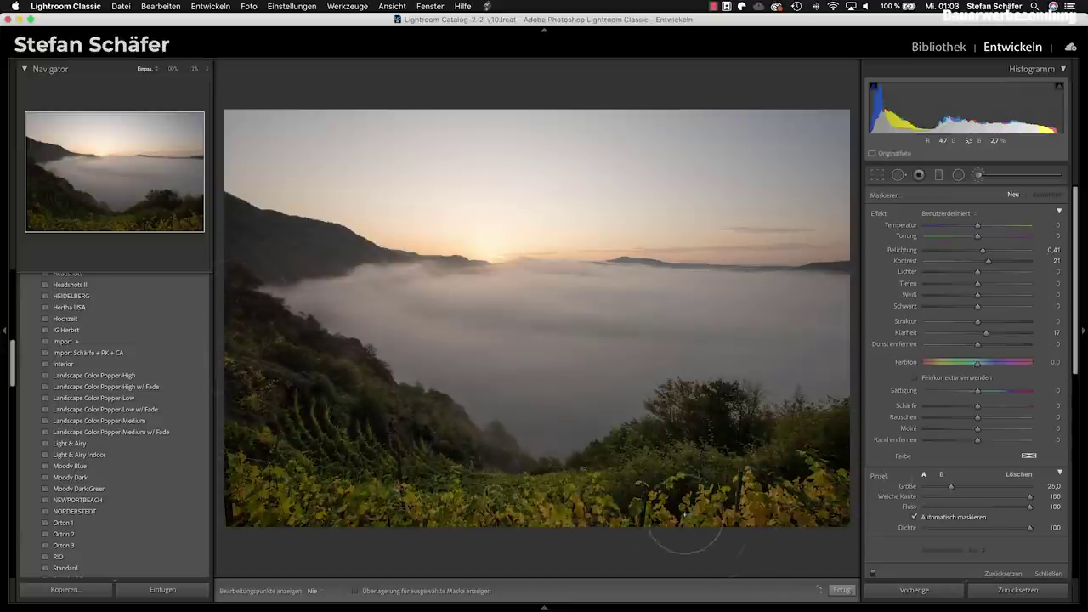
left_click(242, 510)
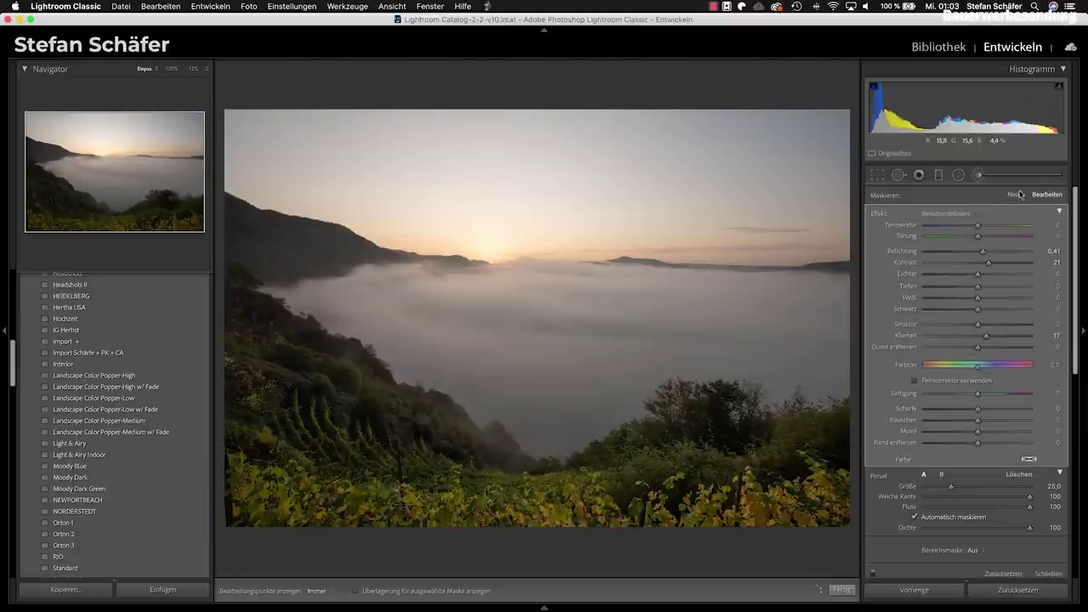
left_click_drag(982, 229, 986, 230)
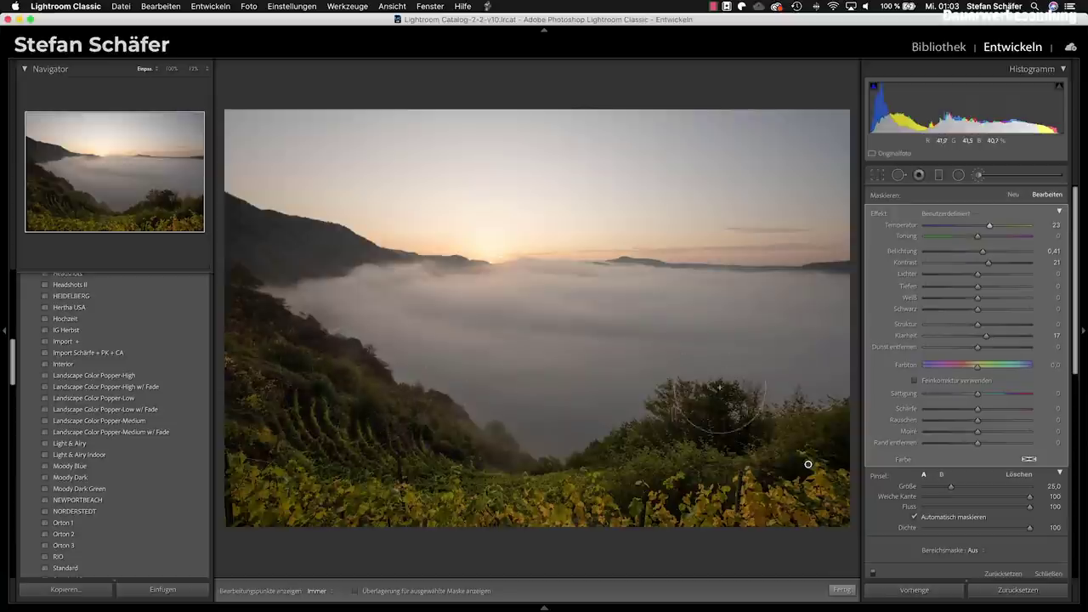
left_click(841, 589)
key("d")
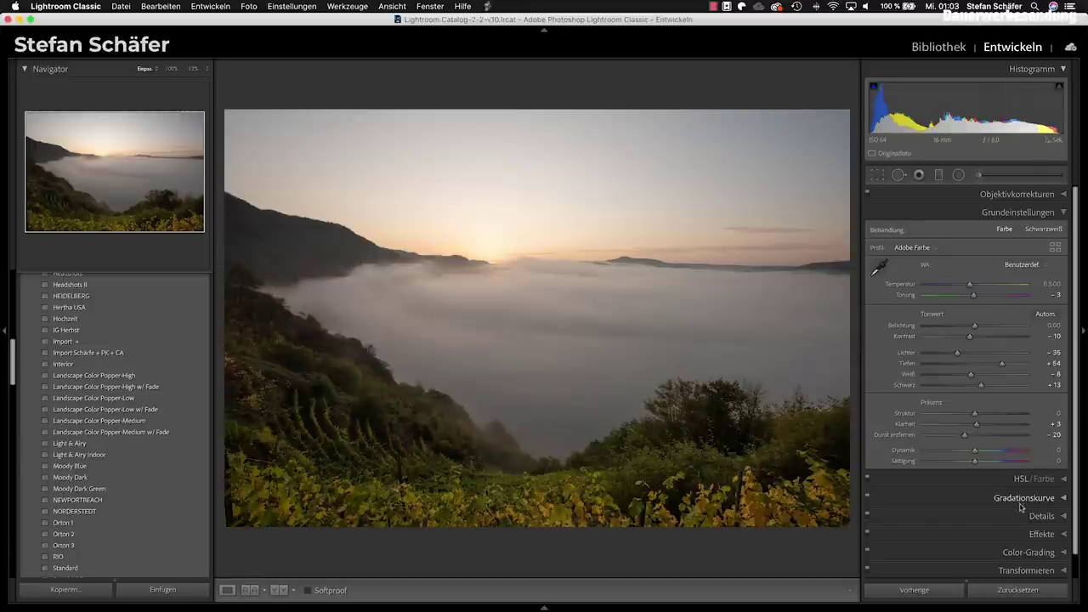
- In HSL, set red hue +10, yellow hue −9, orange luminance −14 and yellow luminance −18
left_click(1022, 480)
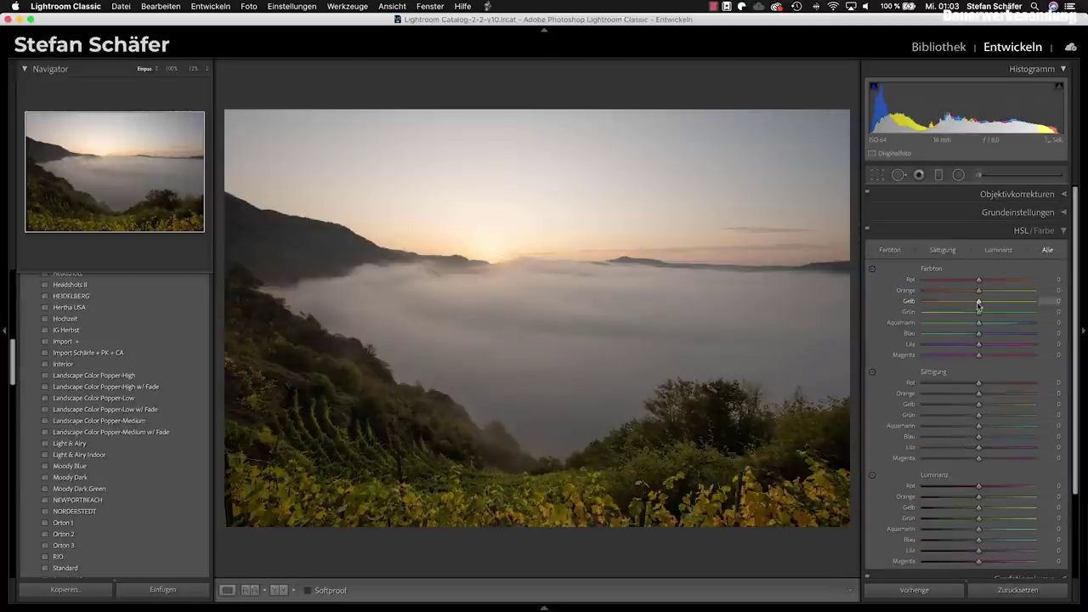
left_click_drag(971, 304, 974, 307)
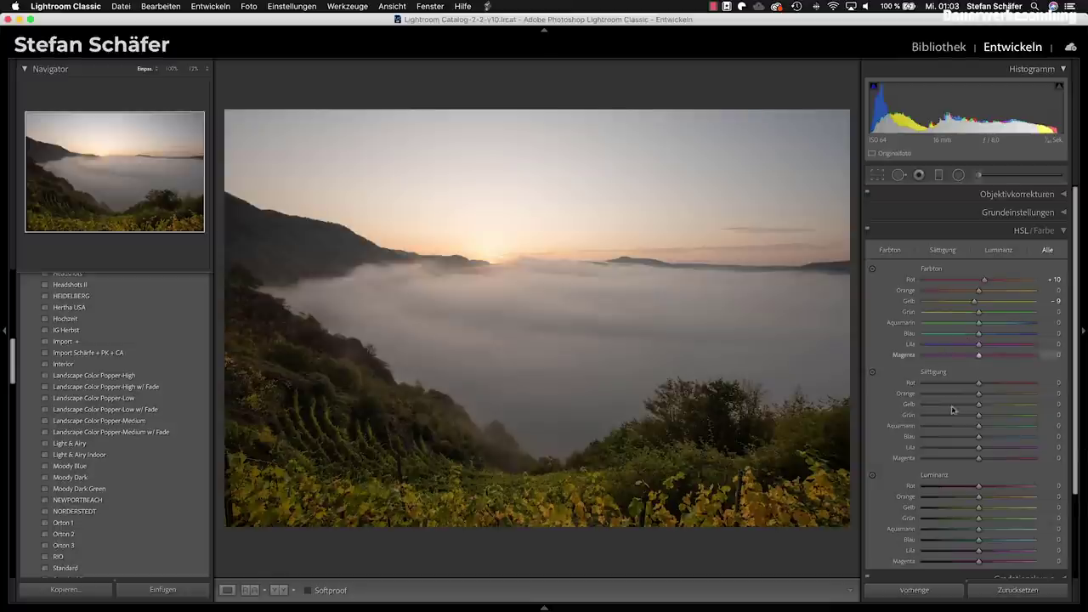
left_click_drag(978, 497, 970, 498)
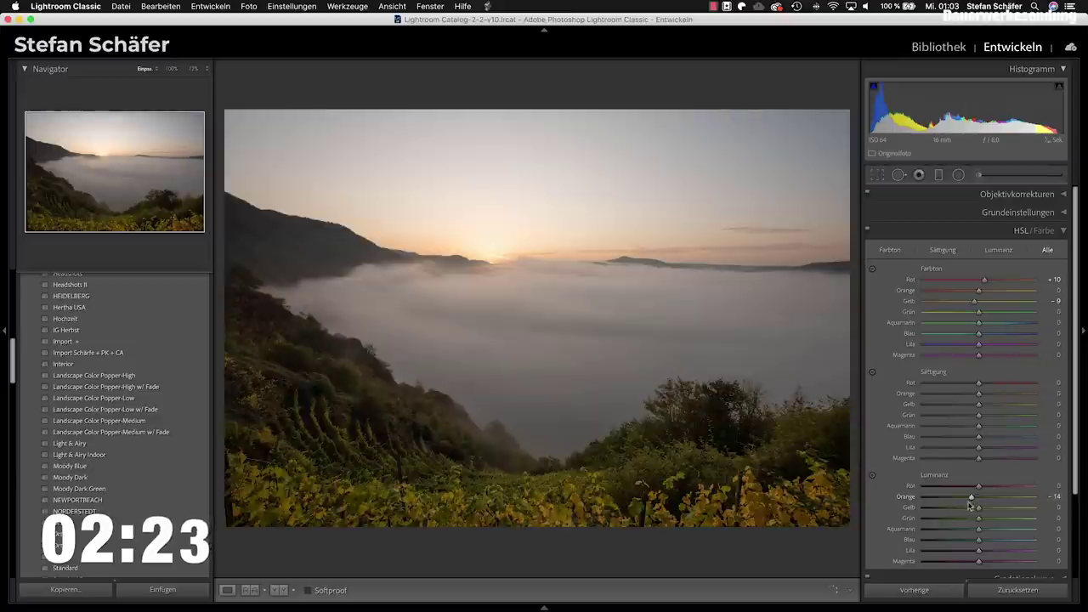
left_click_drag(977, 507, 970, 508)
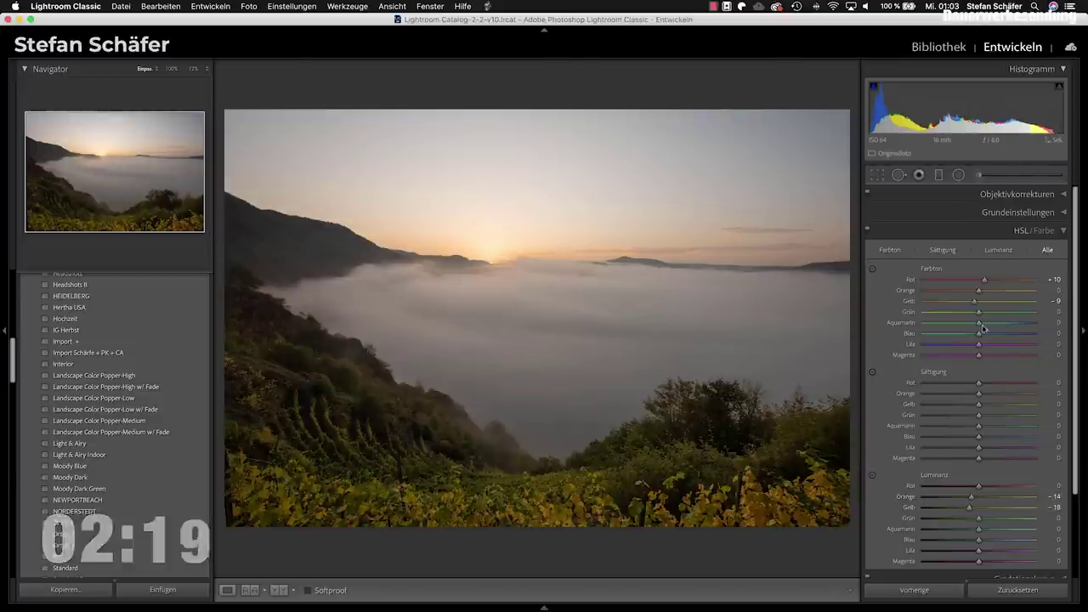
scroll(949, 379, "down", 2)
scroll(949, 379, "down", 2)
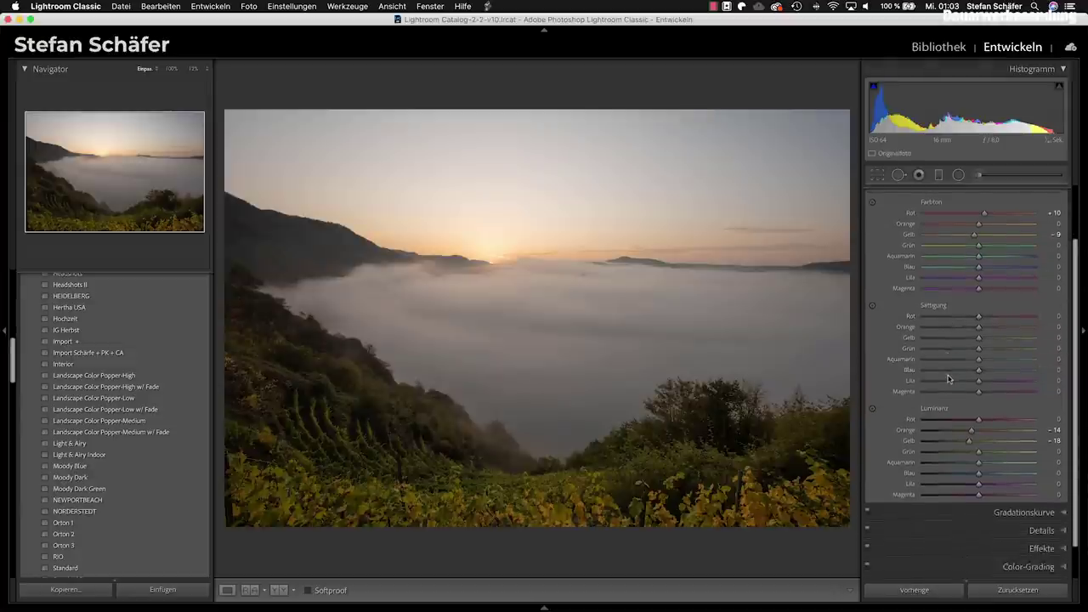
scroll(978, 451, "down", 3)
- Grade shadows warm yellow (hue 44) and highlights cool cyan (hue 199), then compare before/after
left_click(1019, 534)
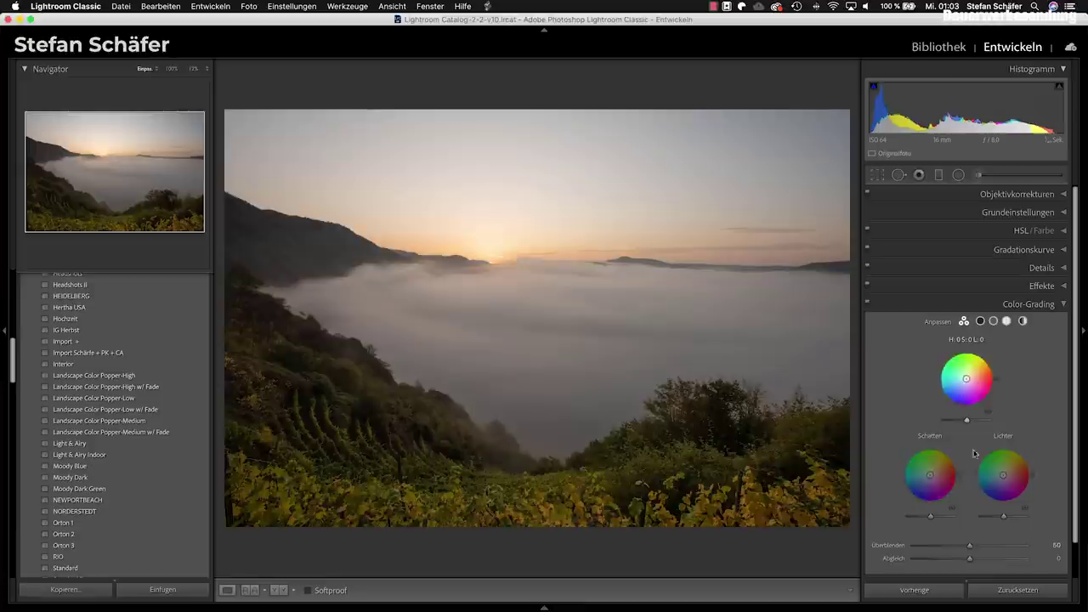
left_click_drag(930, 478, 932, 477)
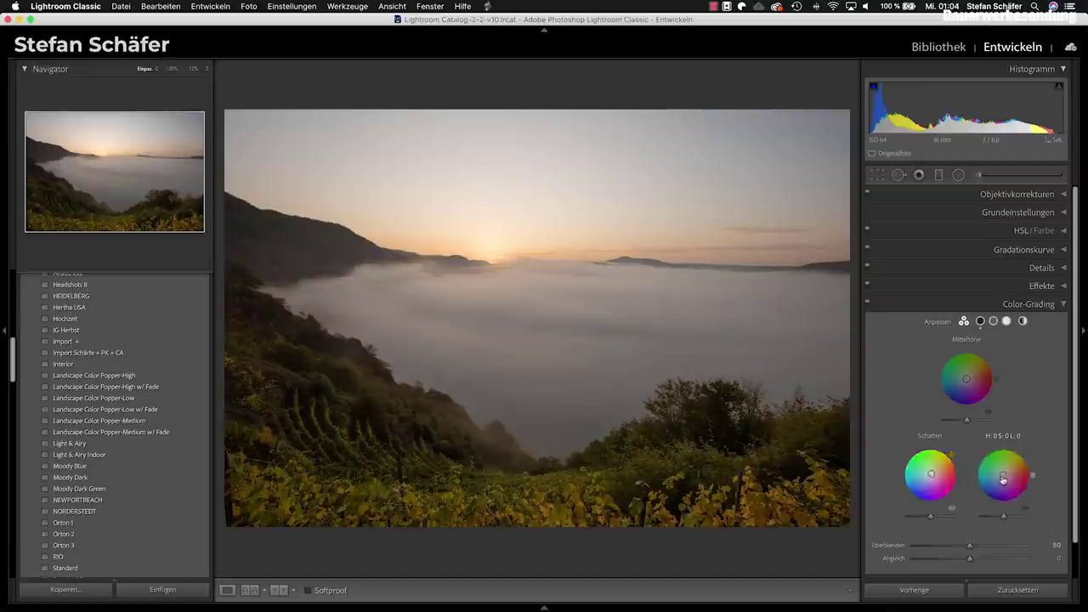
left_click_drag(1004, 475, 1000, 475)
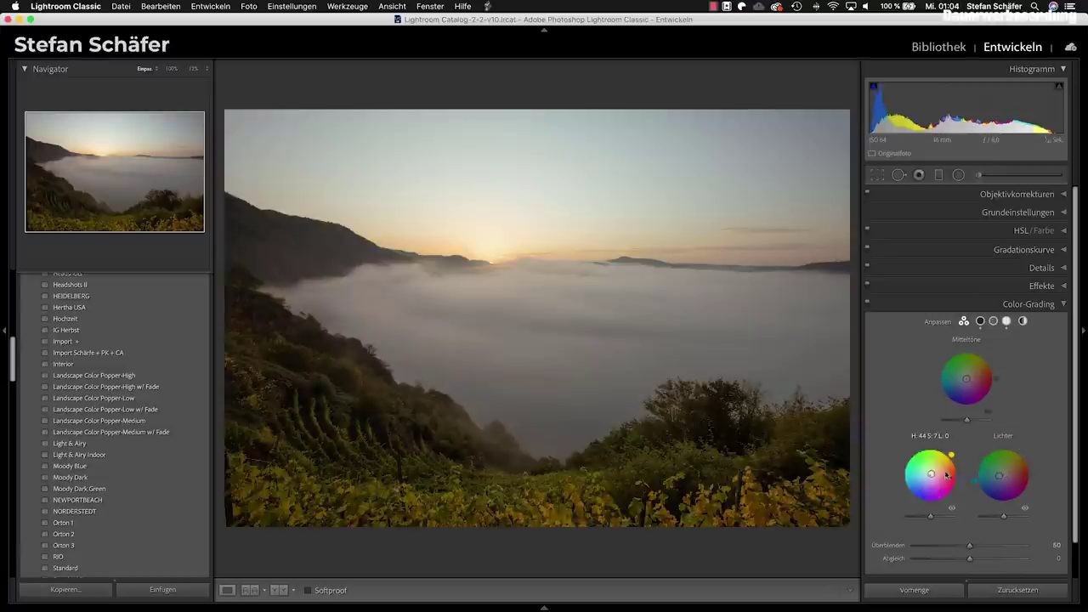
left_click_drag(933, 477, 932, 473)
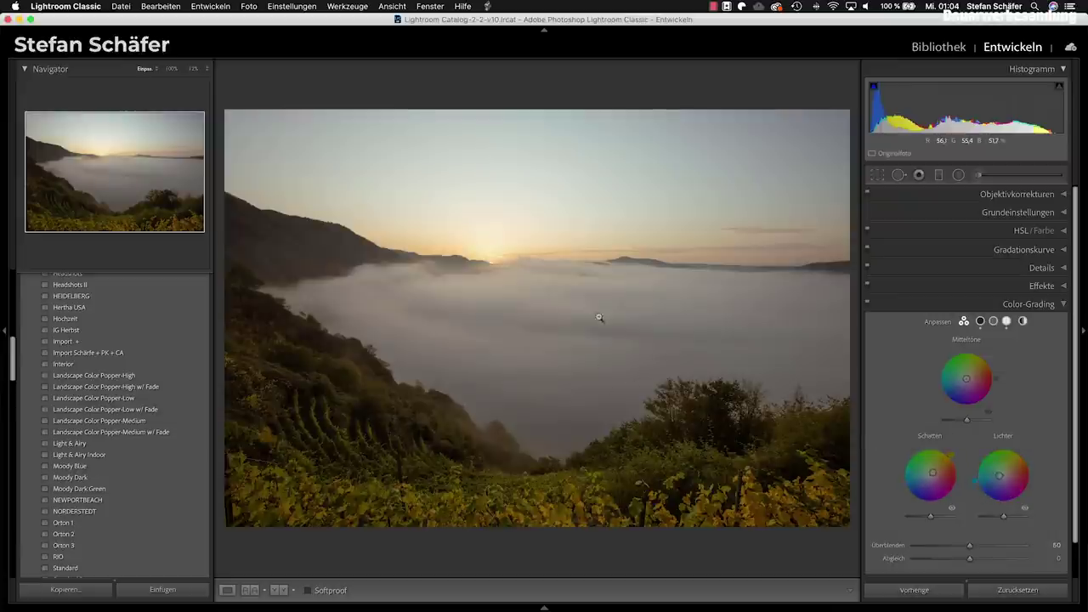
key("backslash")
key("backslash")
key("backslash")
key("backslash")
key("backslash")
key("backslash")
key("backslash")
key("backslash")
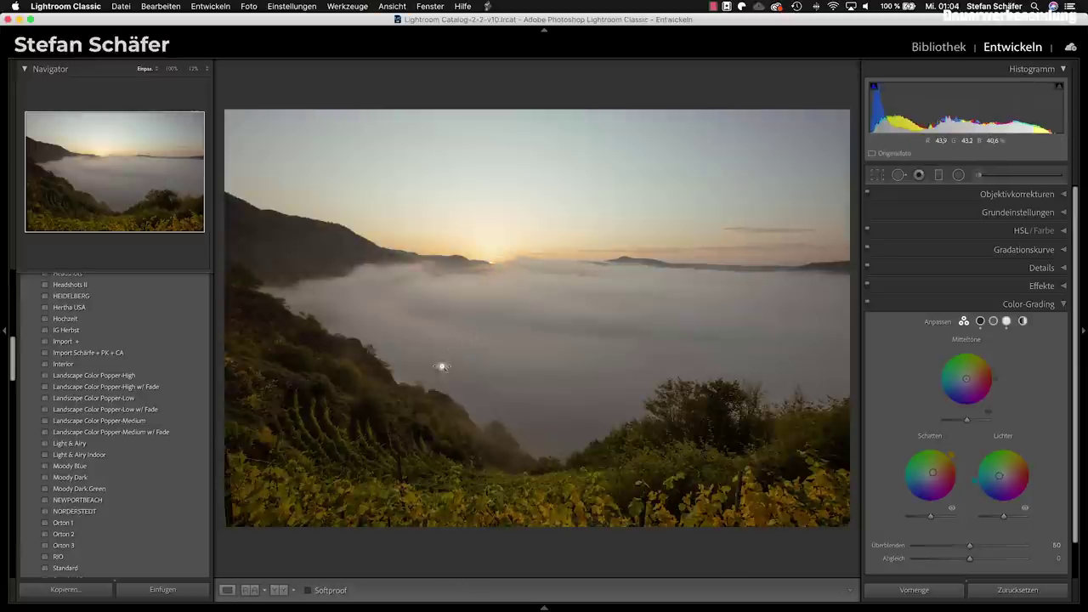
key("backslash")
key("backslash")
- Lower the brushed area's exposure to 0.15 and add a −10 post-crop vignette
left_click(978, 174)
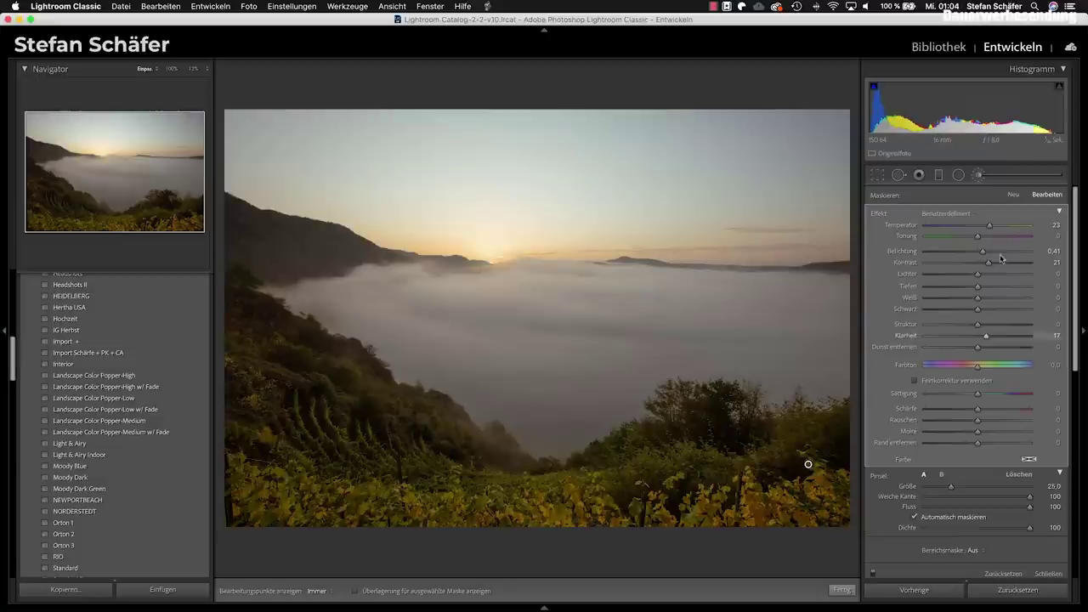
left_click_drag(979, 252, 976, 253)
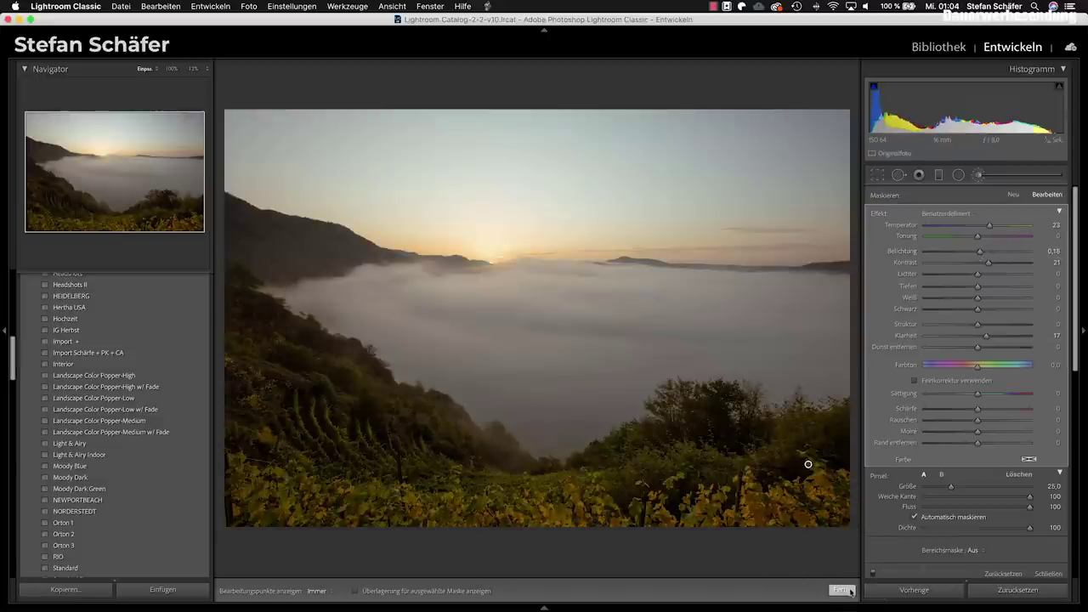
left_click(843, 590)
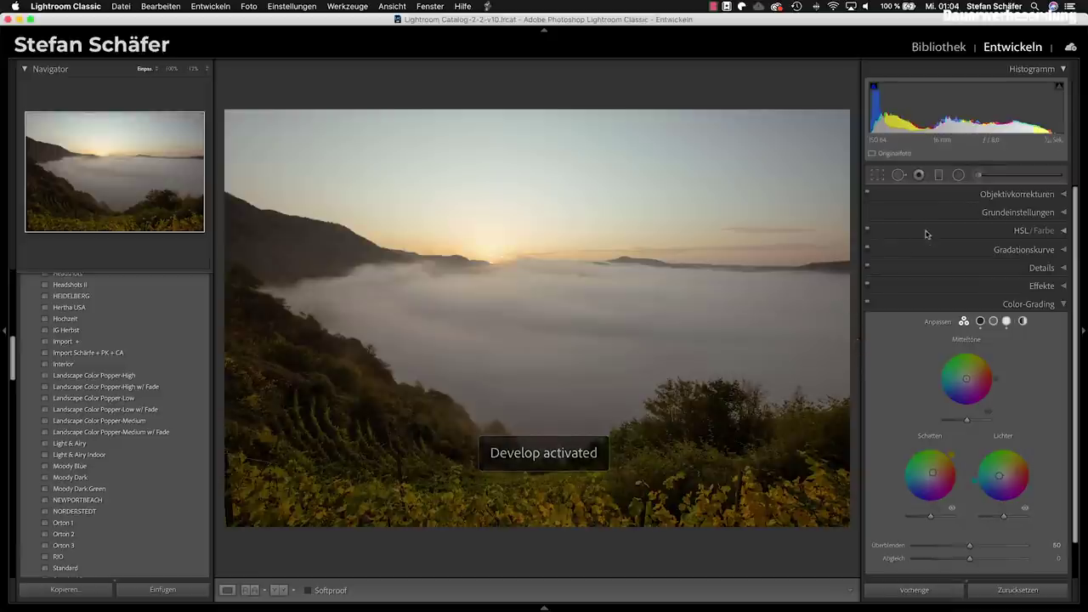
left_click(1014, 288)
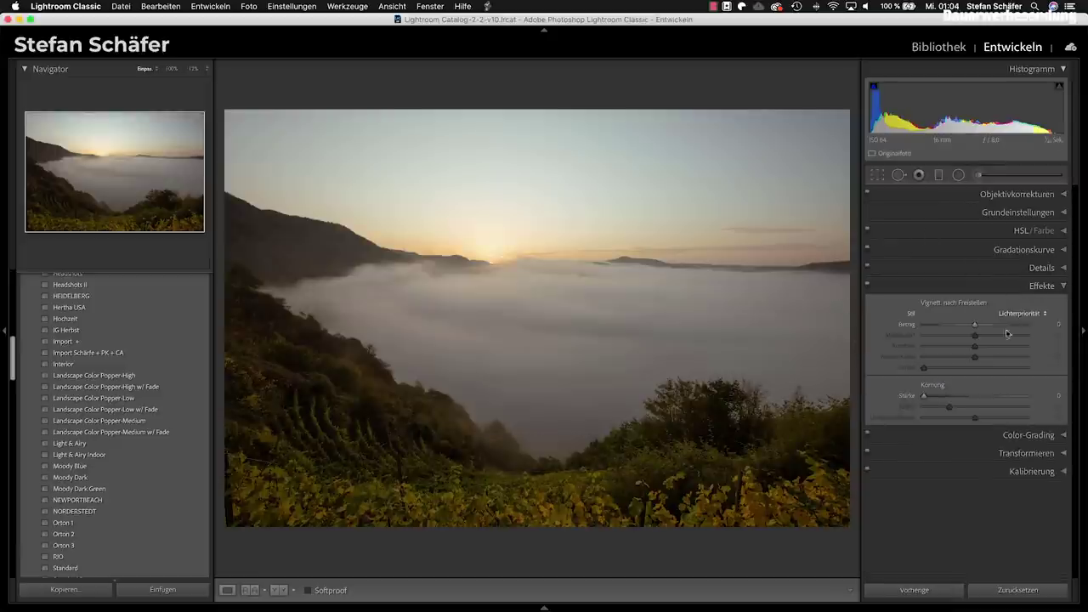
left_click_drag(976, 326, 970, 327)
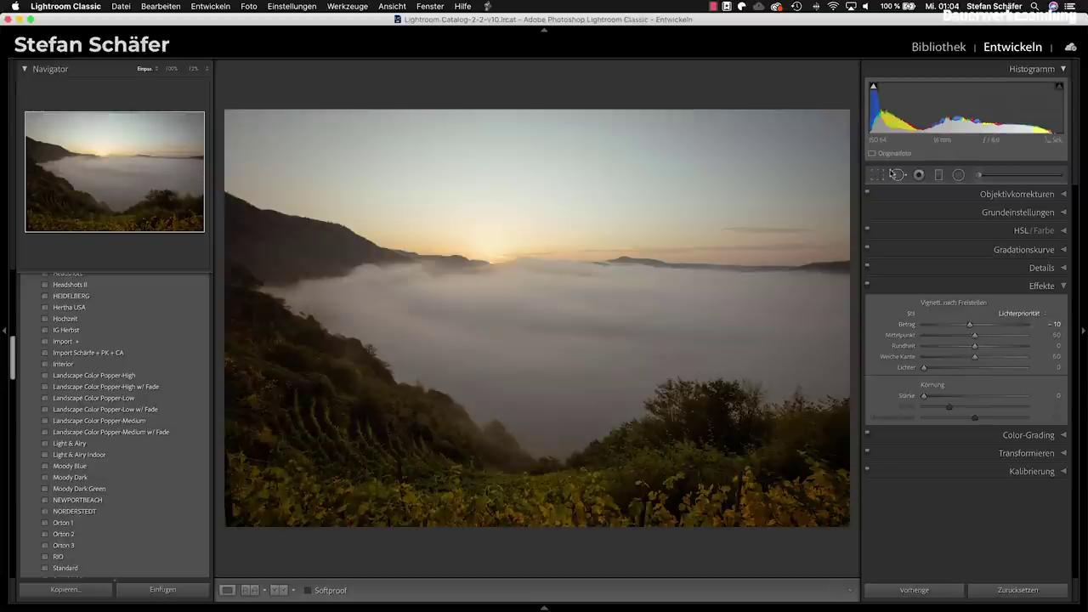
- Heal a blemish in the upper-left sky with Spot Removal
left_click(899, 175)
scroll(270, 156, "down", 1)
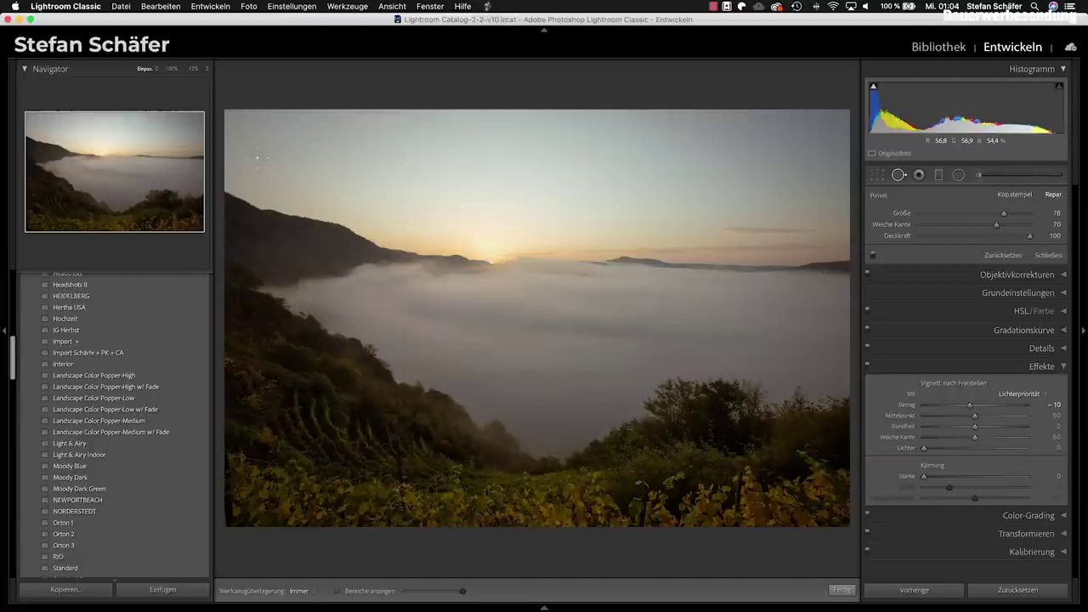
left_click(257, 156)
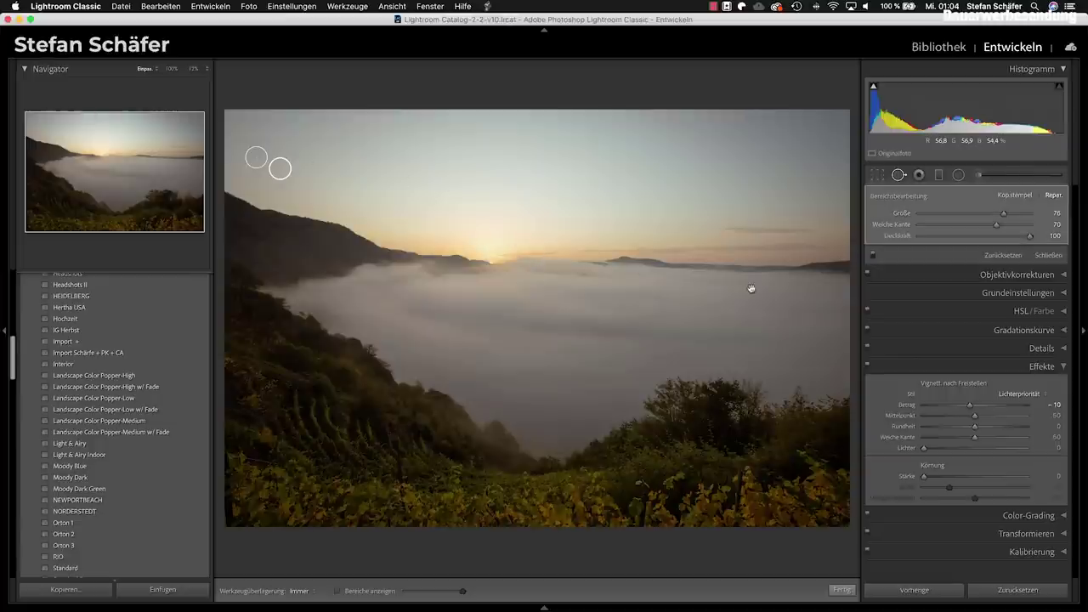
left_click(841, 589)
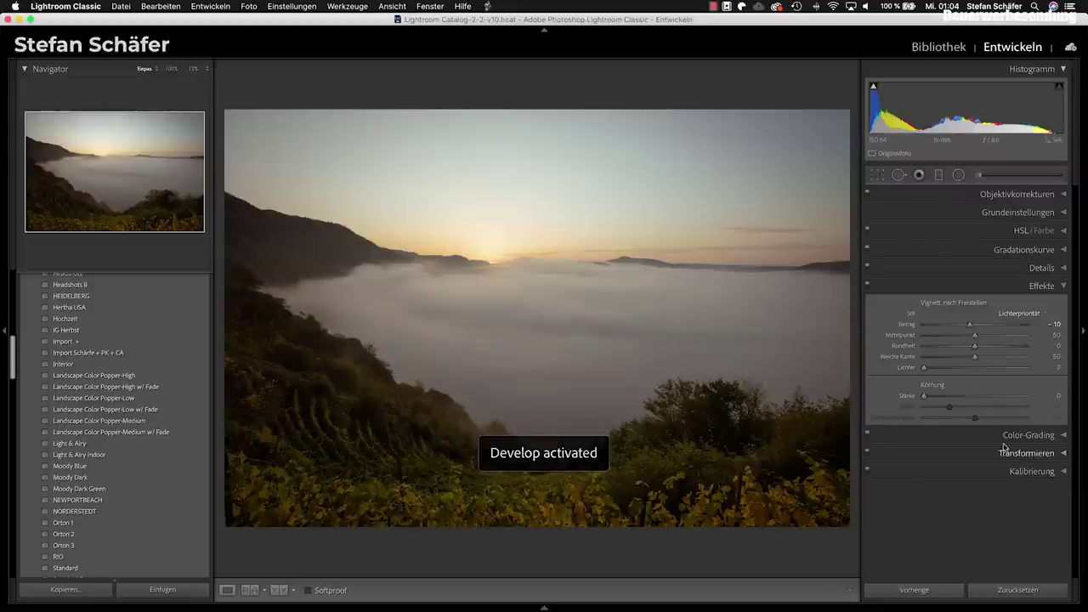
- In Calibration, set blue primary hue −10, red primary hue +10 and shadow tint +5, then compare
left_click(1021, 472)
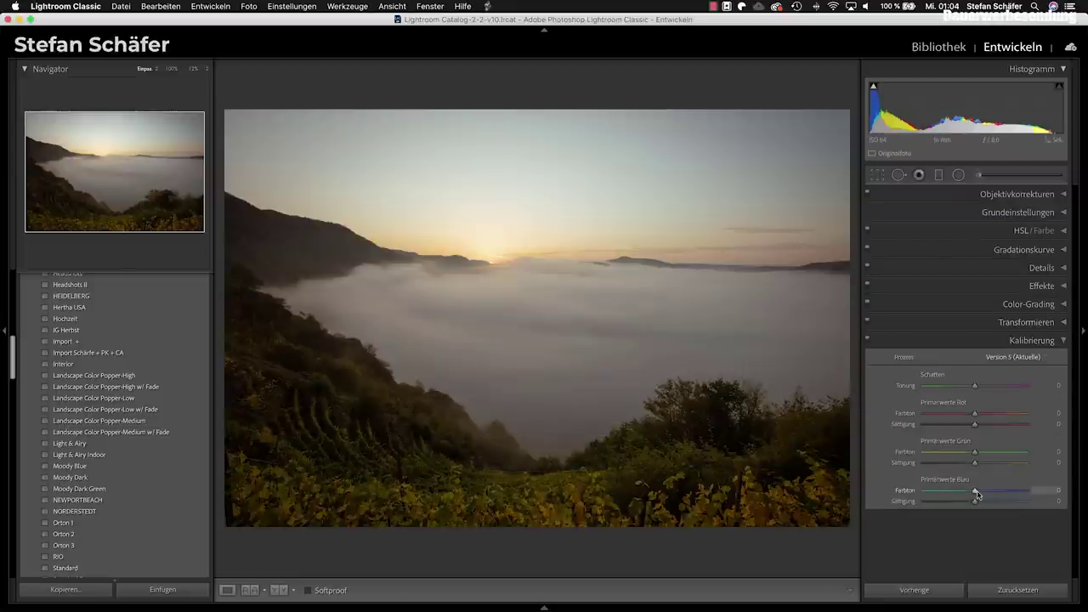
left_click_drag(958, 493, 964, 494)
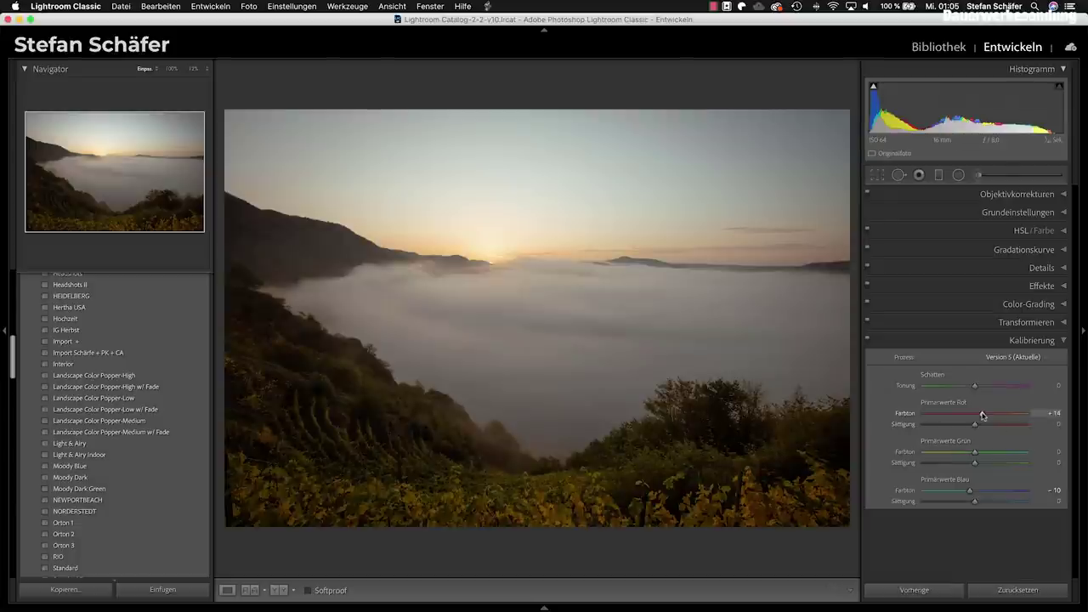
left_click_drag(982, 415, 981, 415)
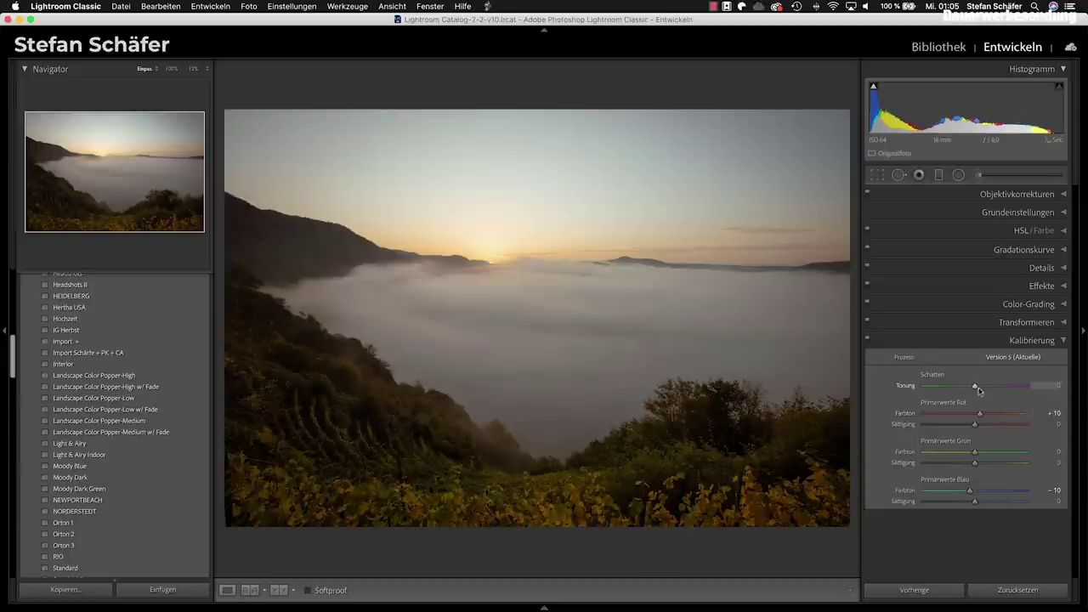
left_click_drag(976, 387, 978, 388)
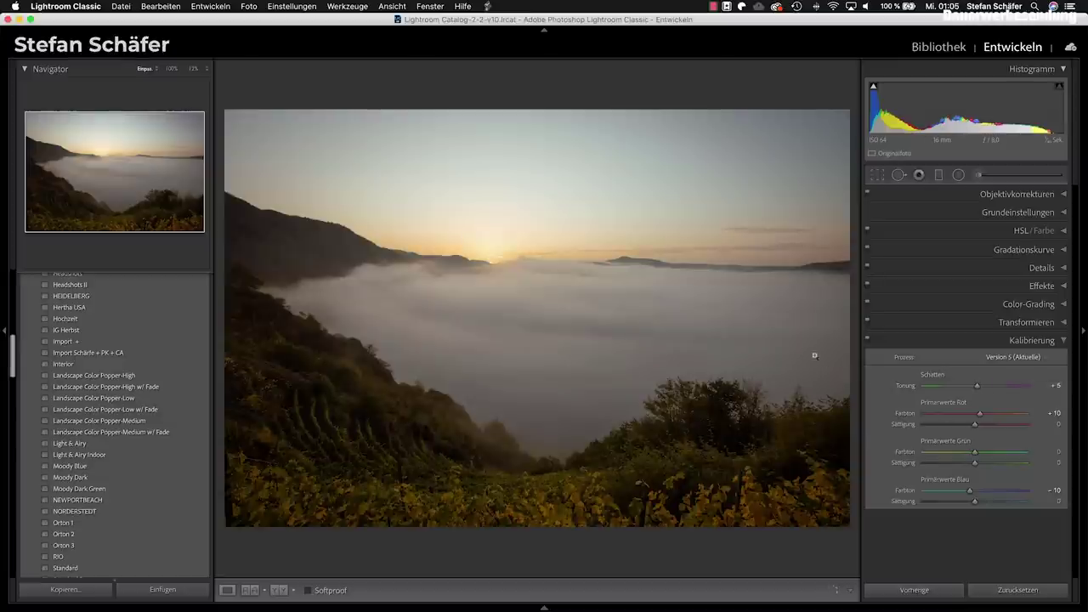
key("backslash")
key("backslash")
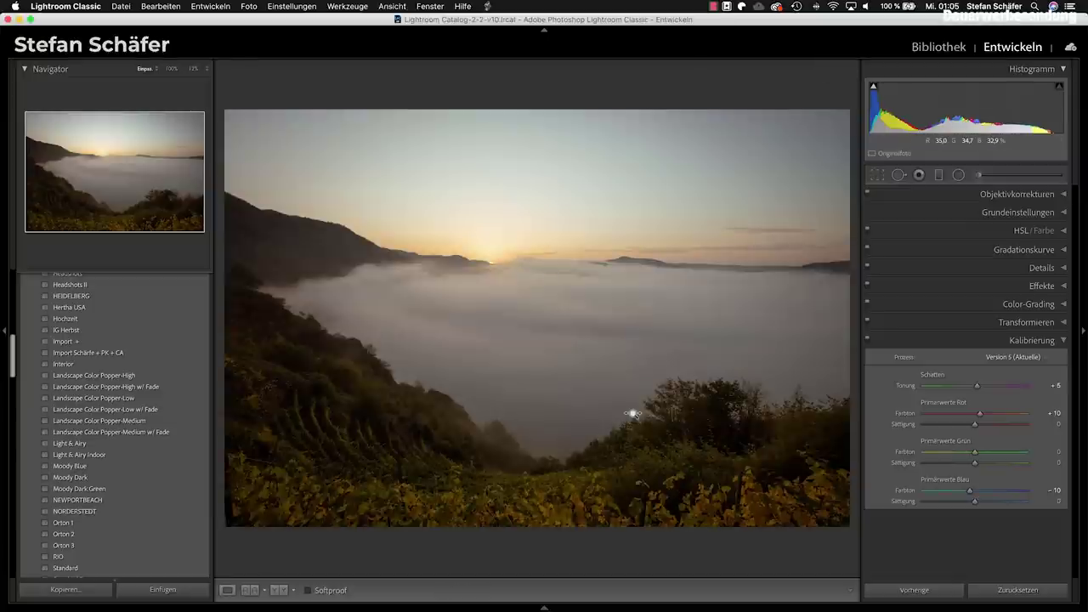
key("backslash")
key("backslash")
key("backslash")
key("backslash")
- Raise the valley photo's overall exposure to +0.20 and compare it against the original
left_click(1016, 213)
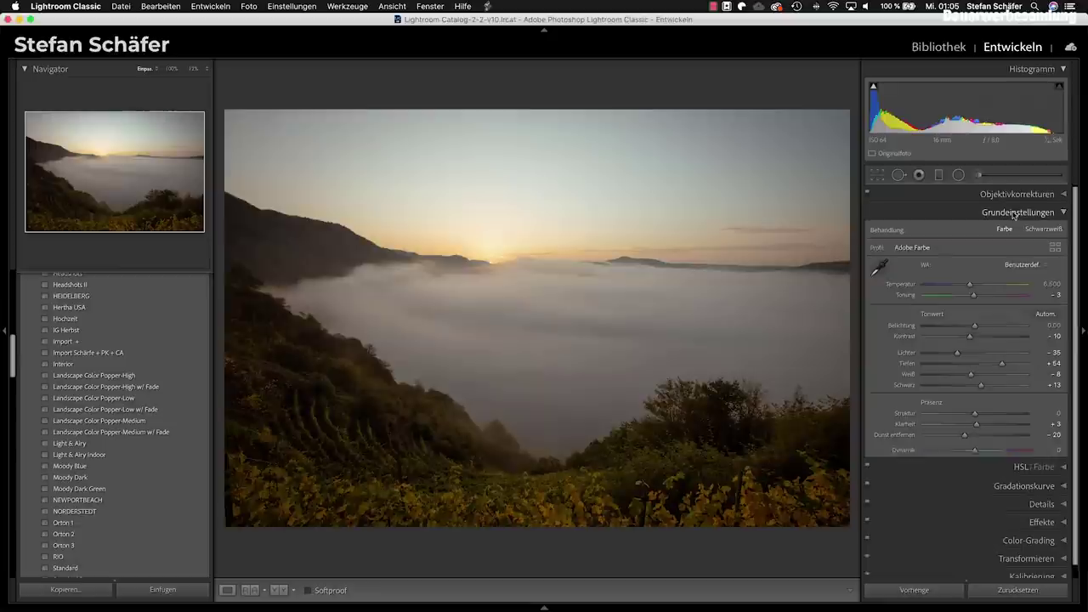
left_click_drag(975, 328, 978, 328)
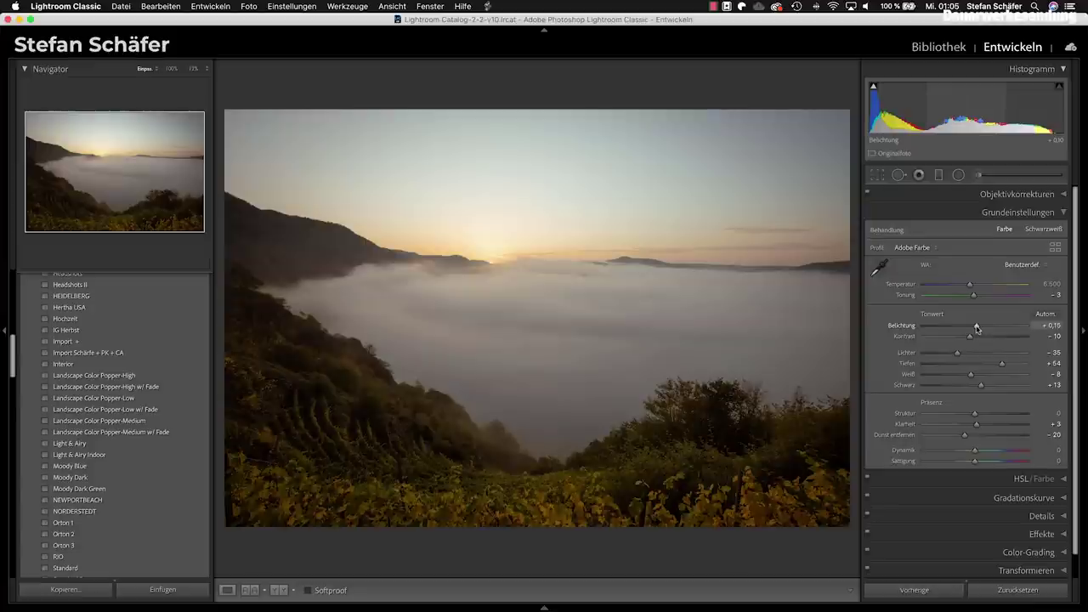
key("backslash")
key("backslash")
key("backslash")
key("backslash")
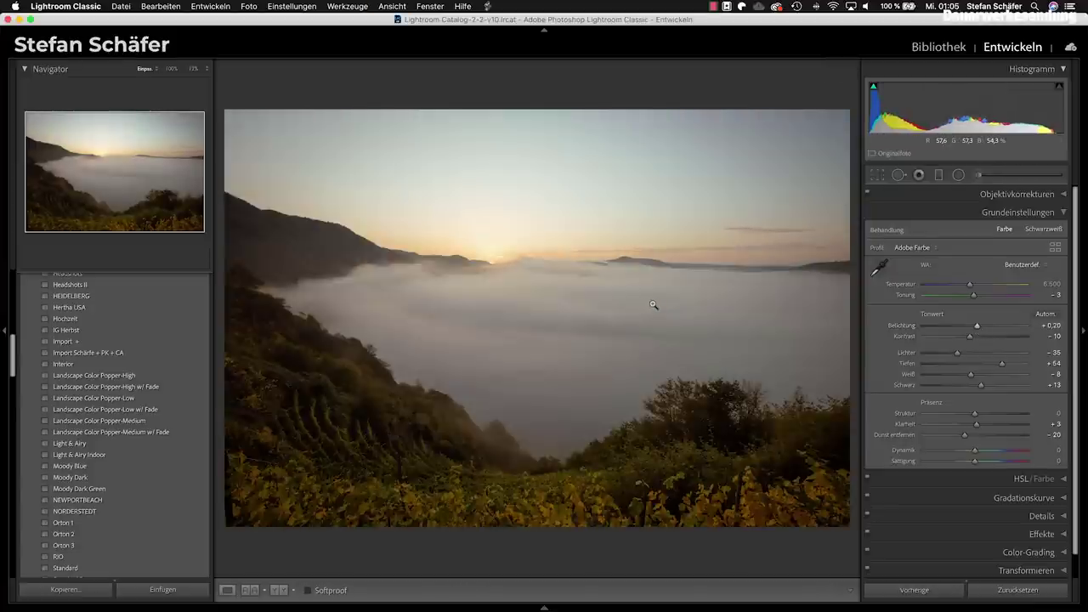
key("backslash")
key("backslash")
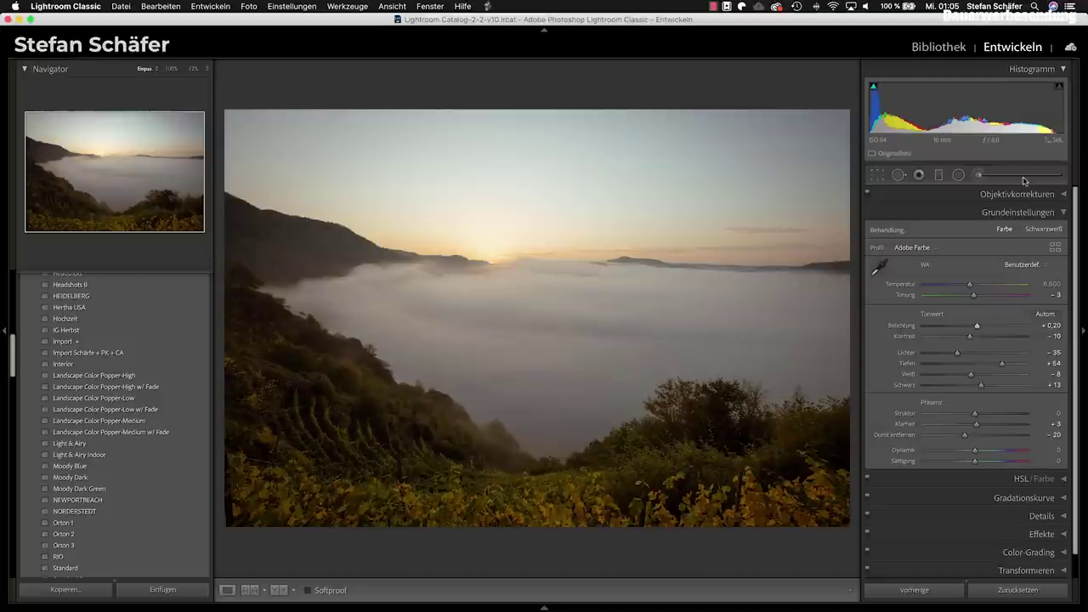
key("k")
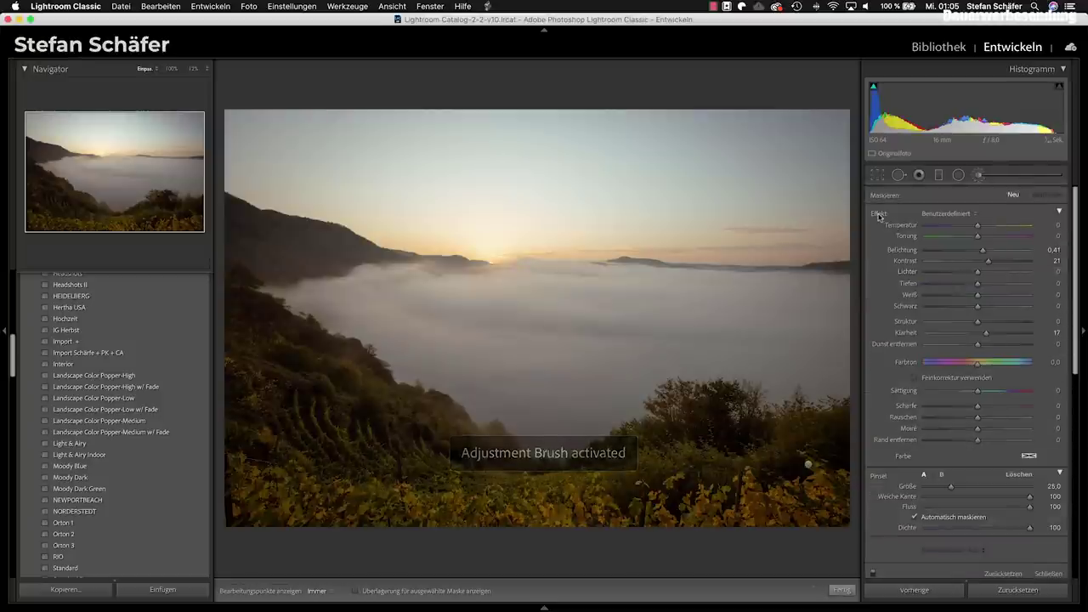
- Reset the brush settings, set Whites to 36, and paint over the valley fog
double_click(879, 215)
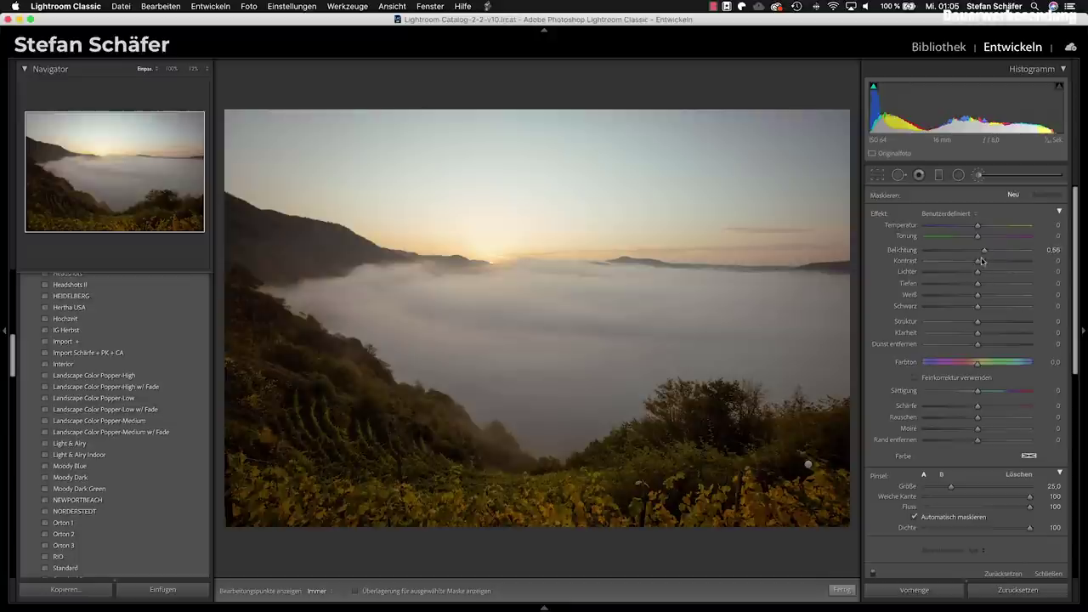
left_click_drag(977, 294, 996, 294)
left_click_drag(602, 312, 609, 312)
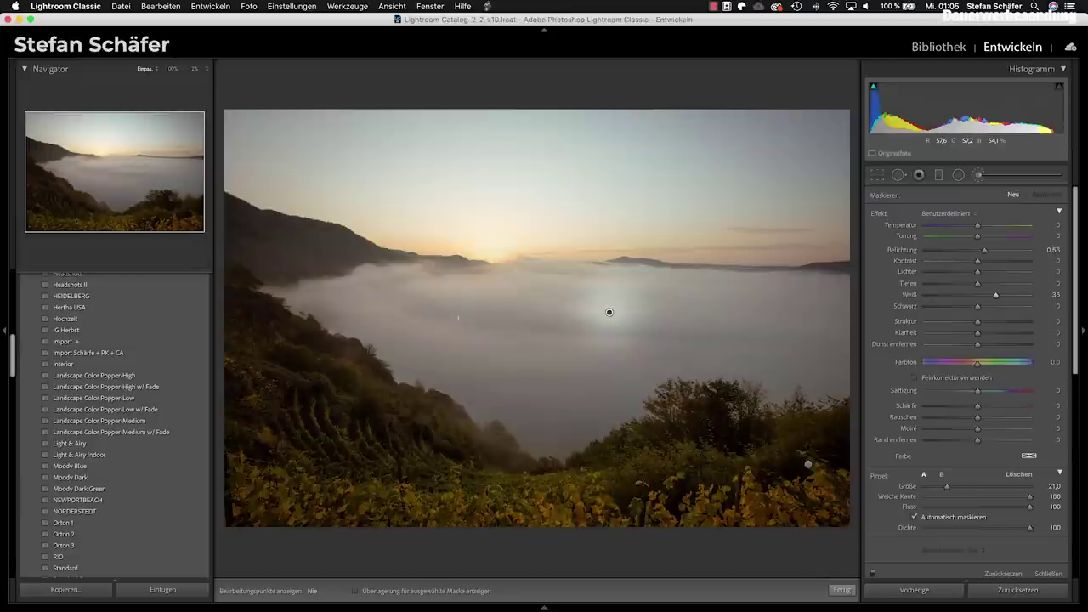
left_click_drag(382, 315, 548, 424)
left_click_drag(657, 369, 832, 321)
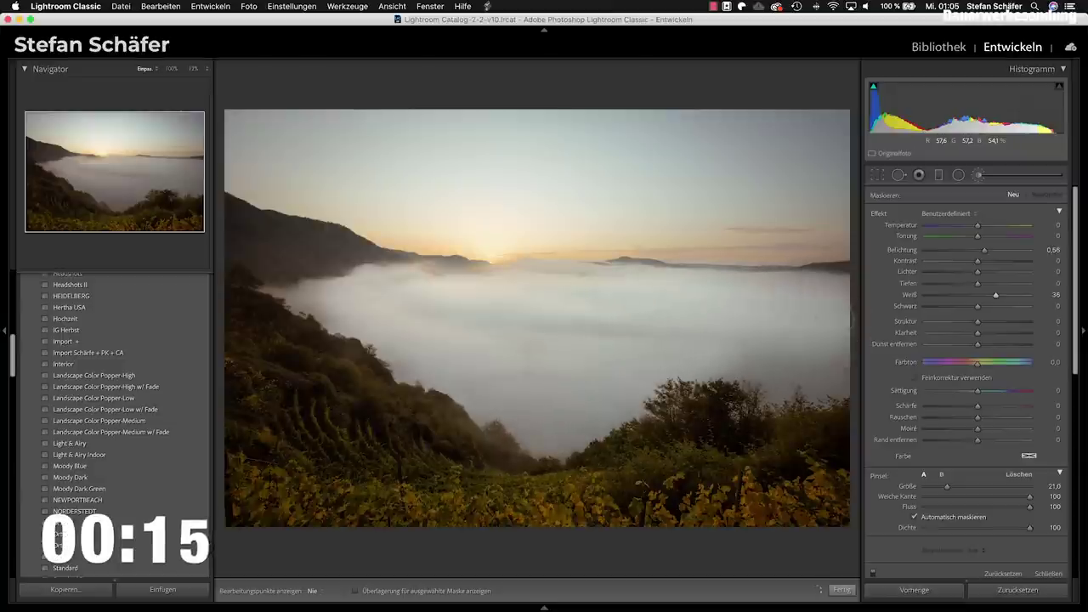
left_click_drag(833, 322, 816, 375)
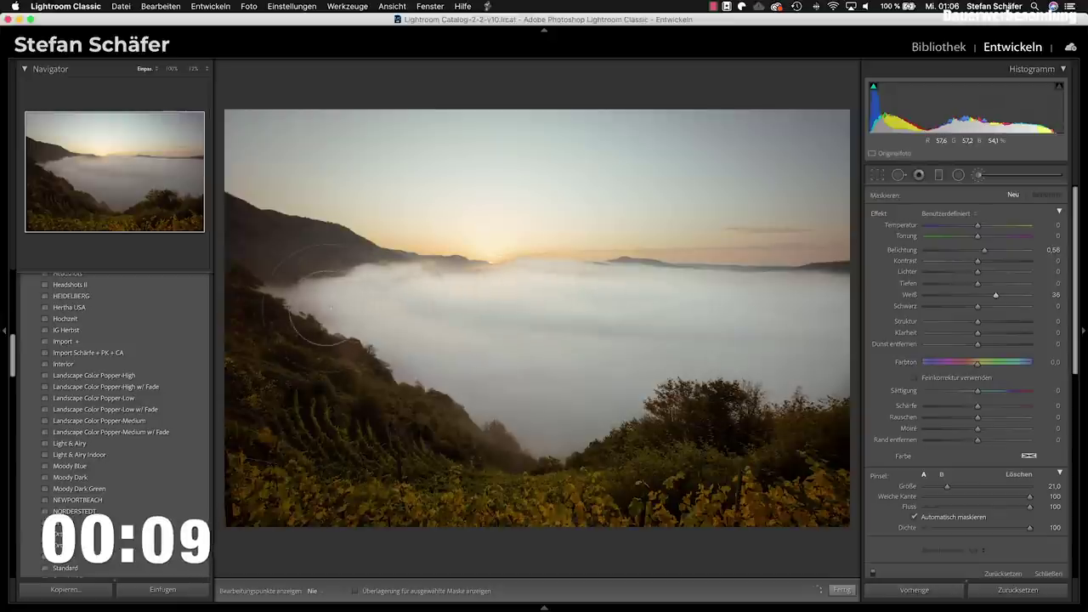
- Tone the fog adjustment down to exposure about +0.19 and whites +19, then close it
left_click(608, 312)
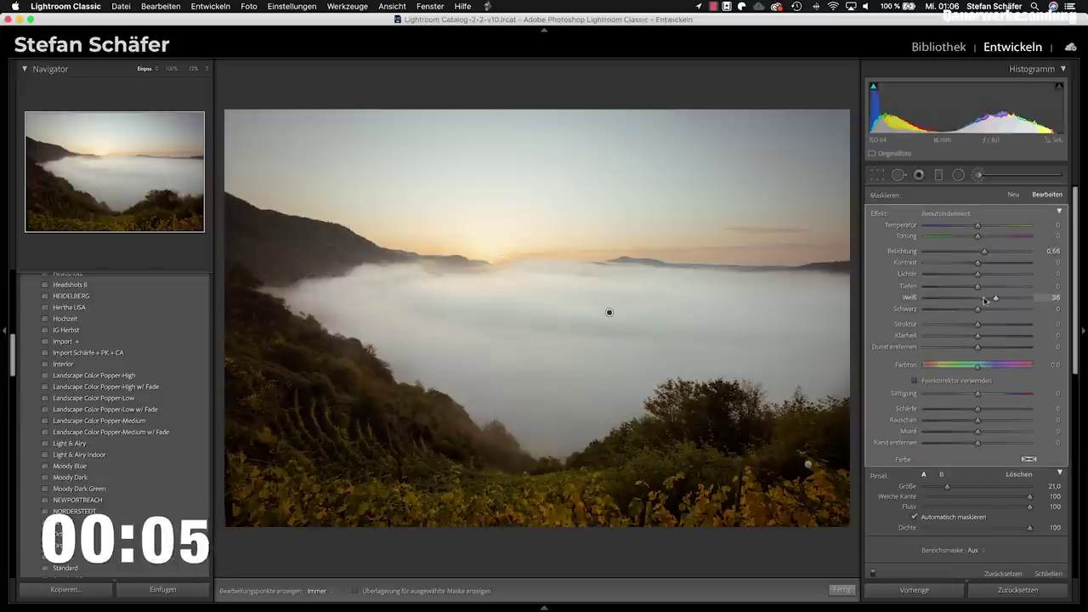
left_click_drag(985, 252, 979, 253)
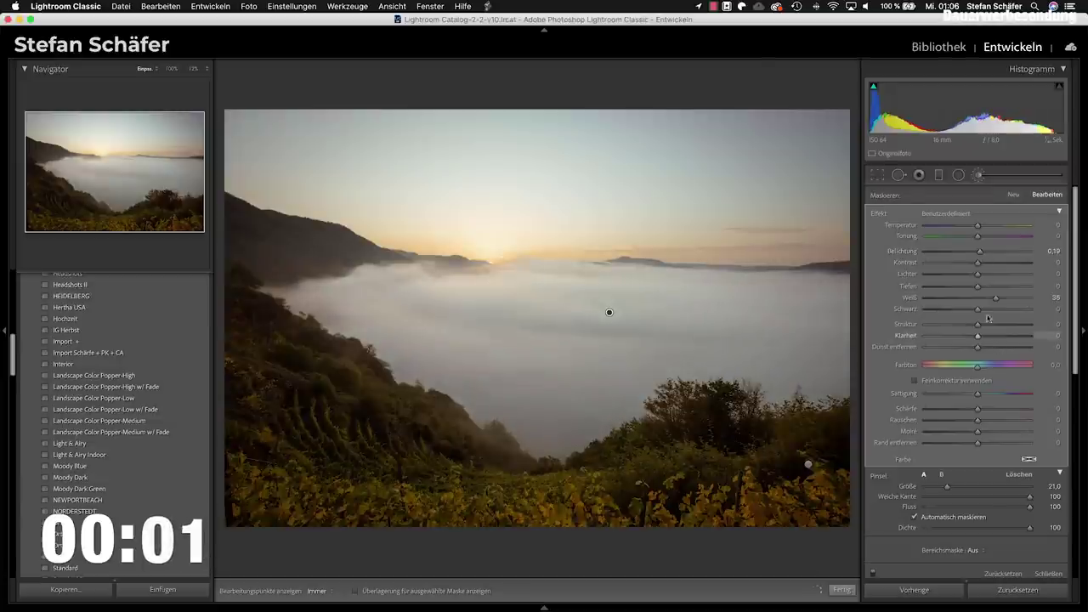
left_click_drag(995, 297, 987, 299)
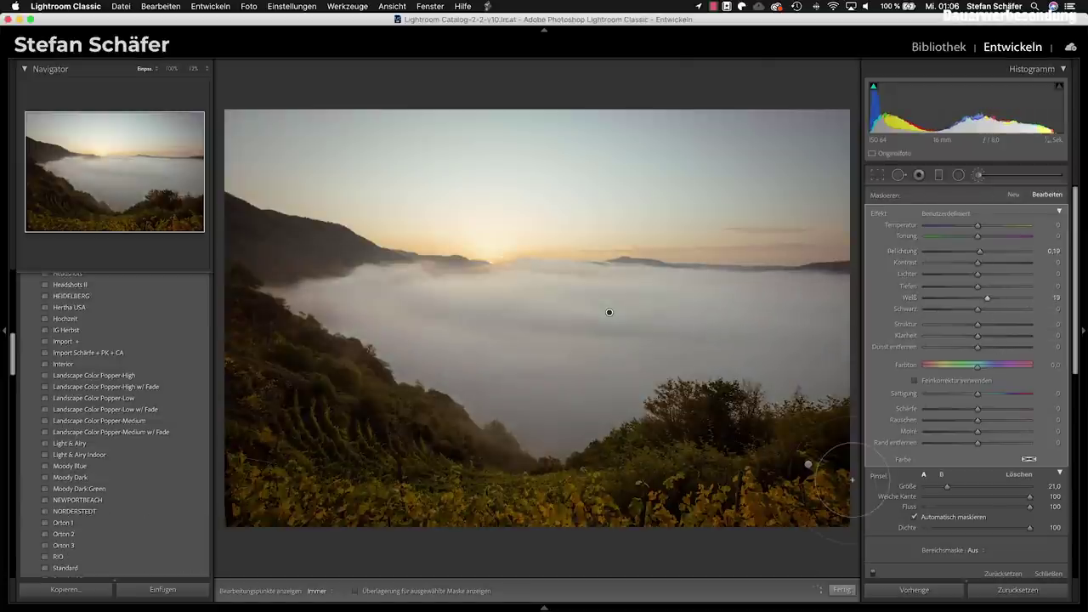
left_click(842, 589)
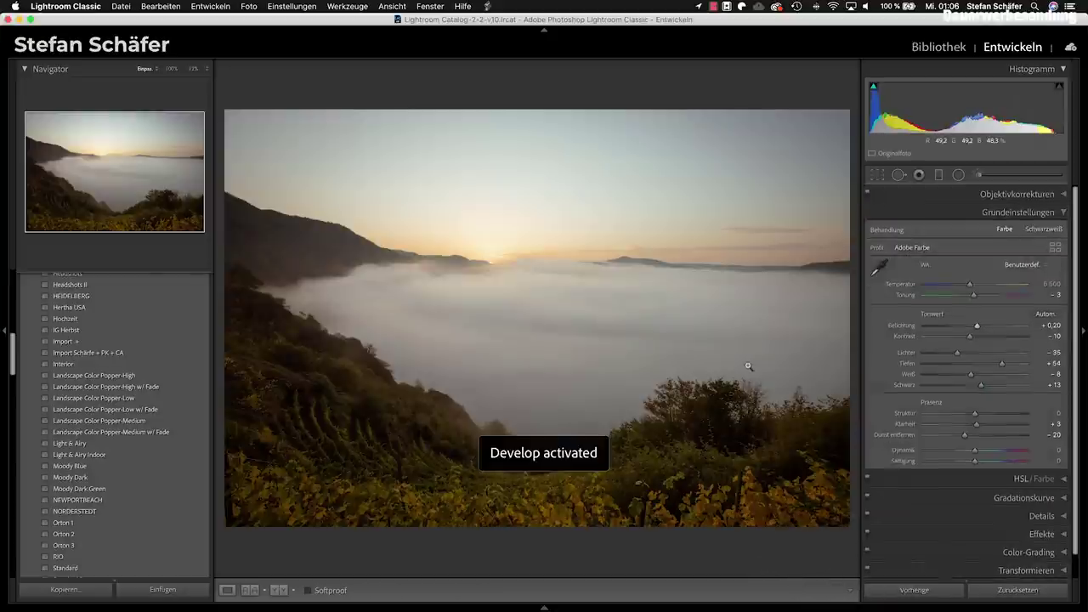
key("backslash")
key("backslash")
key("backslash")
key("backslash")
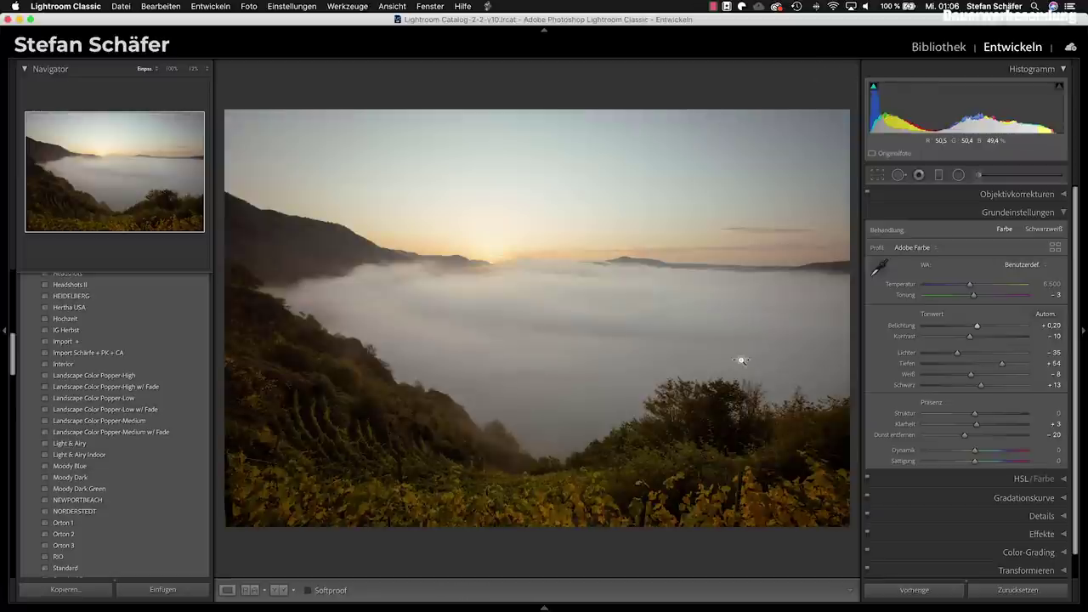
key("backslash")
key("backslash")
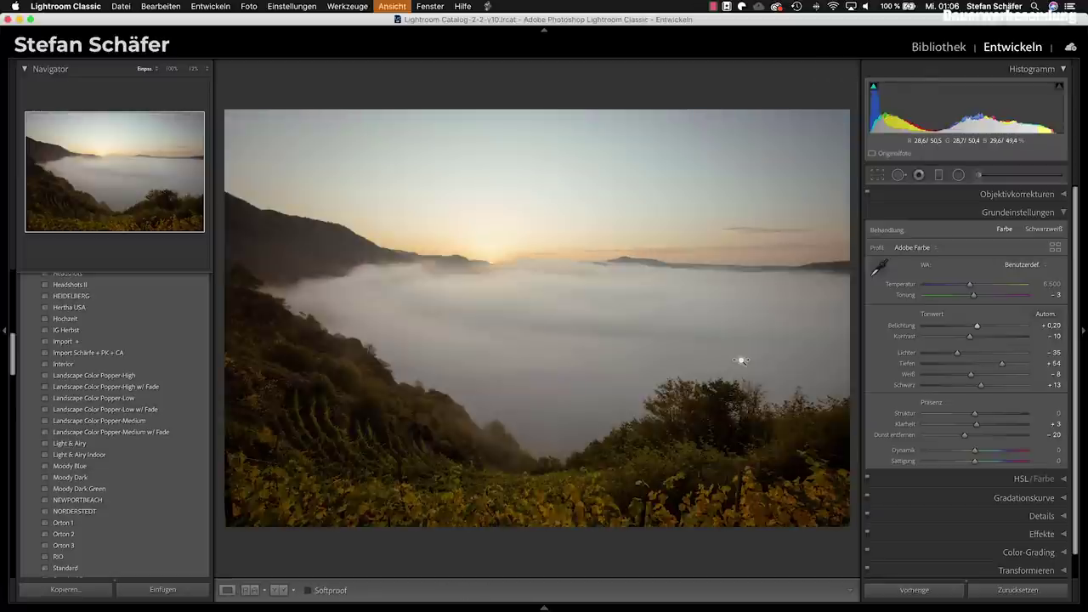
key("backslash")
key("backslash")
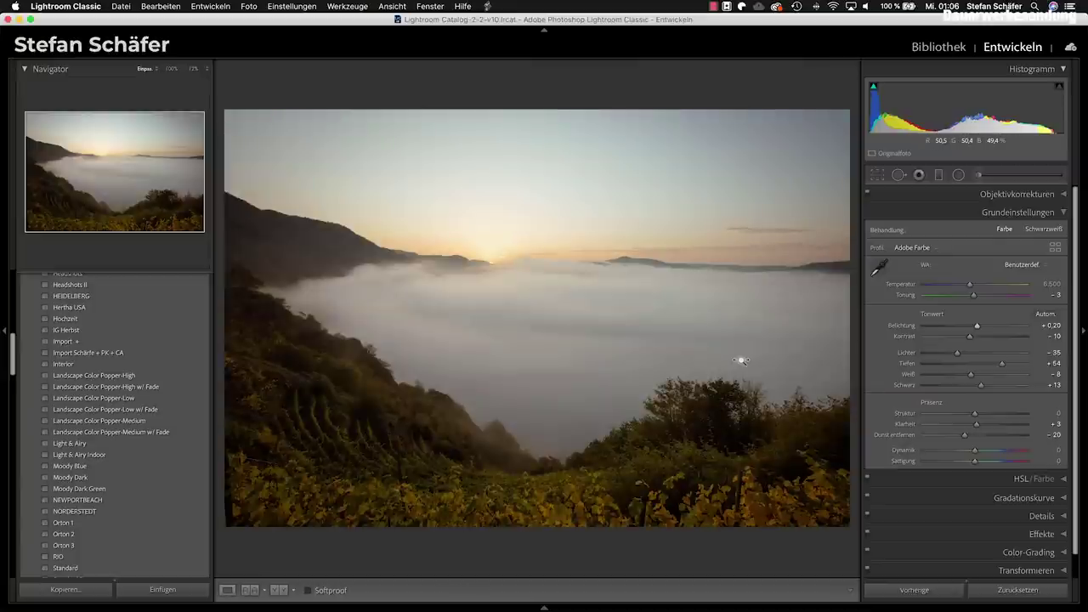
key("backslash")
key("backslash")
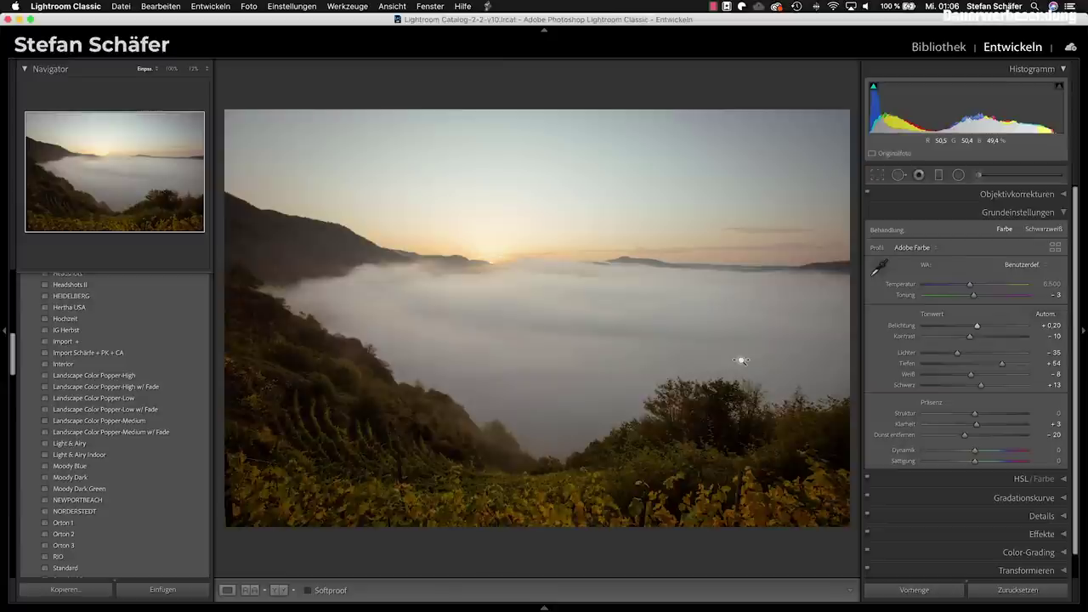
key("backslash")
key("backslash")
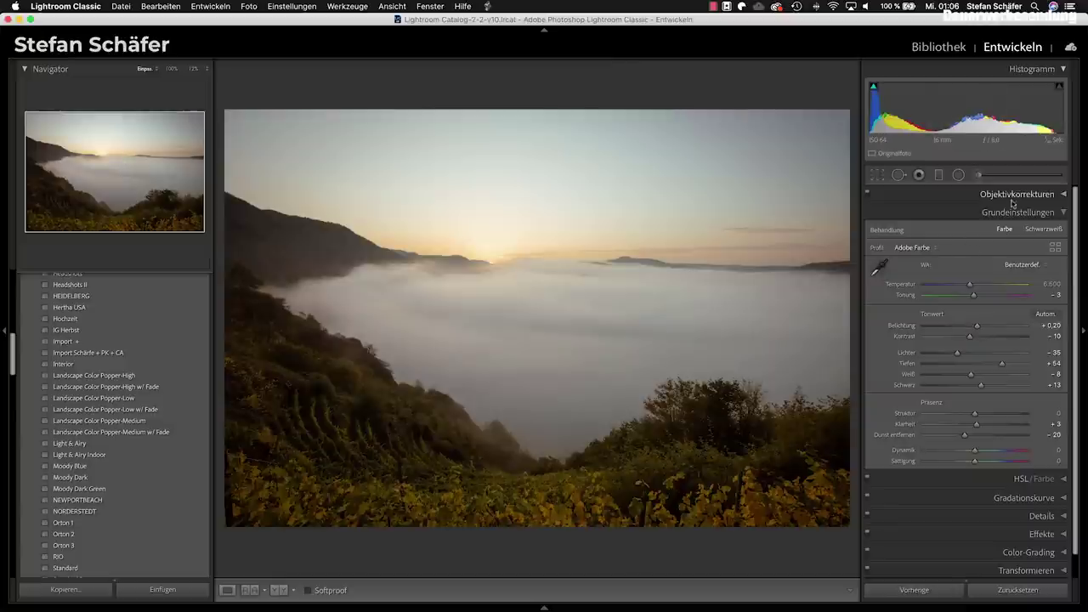
left_click(978, 174)
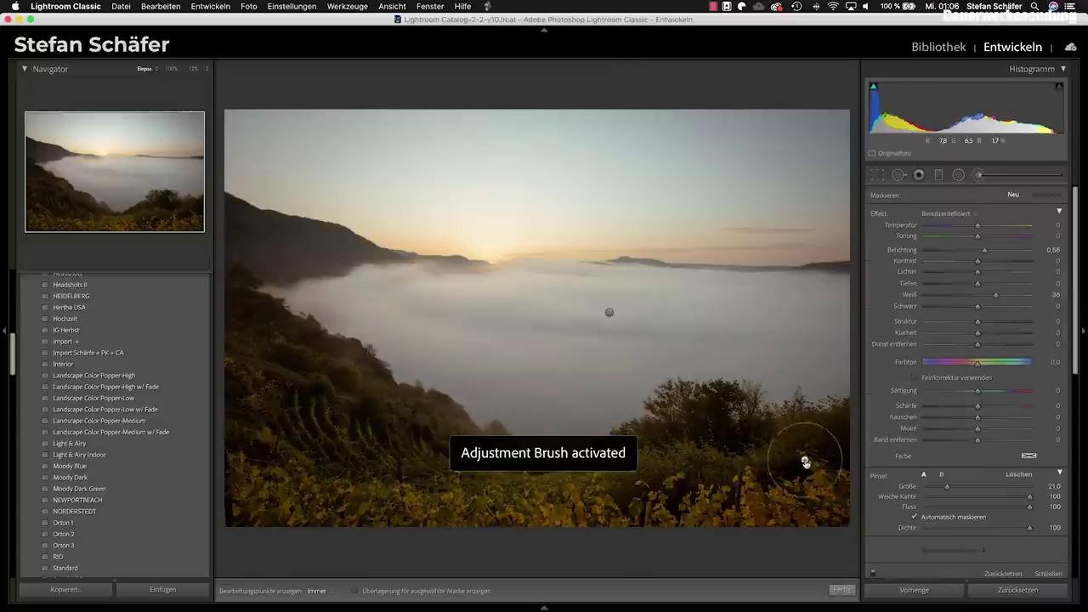
left_click(805, 461)
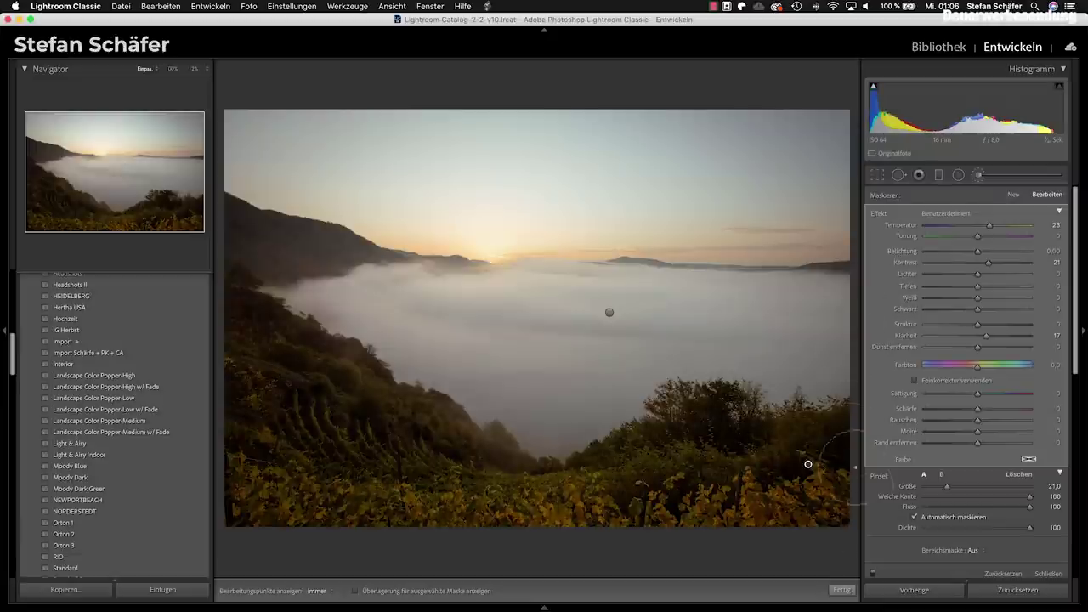
left_click(841, 591)
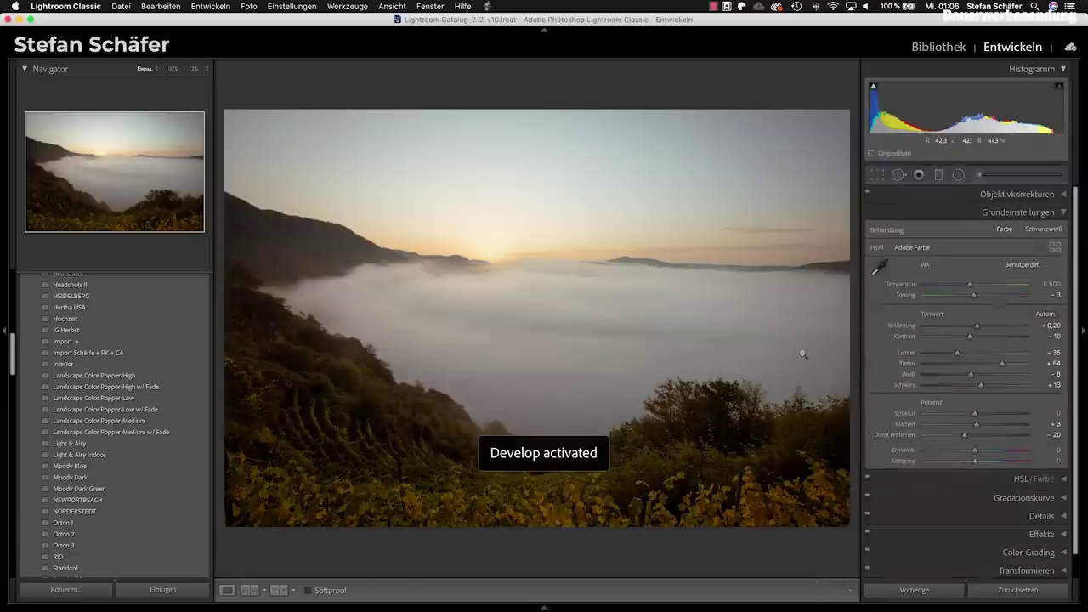
key("backslash")
key("backslash")
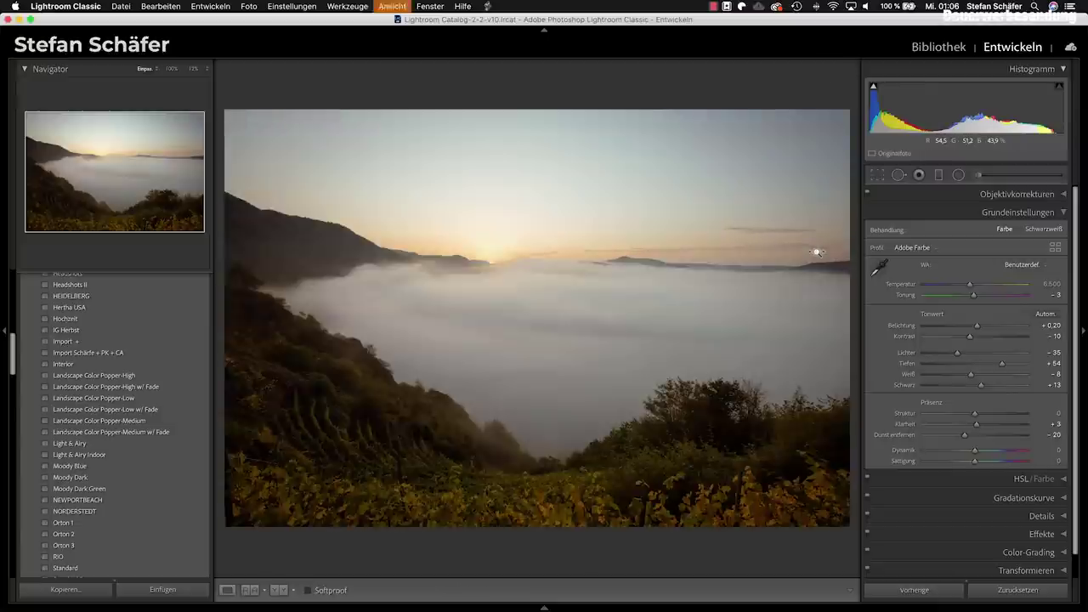
key("backslash")
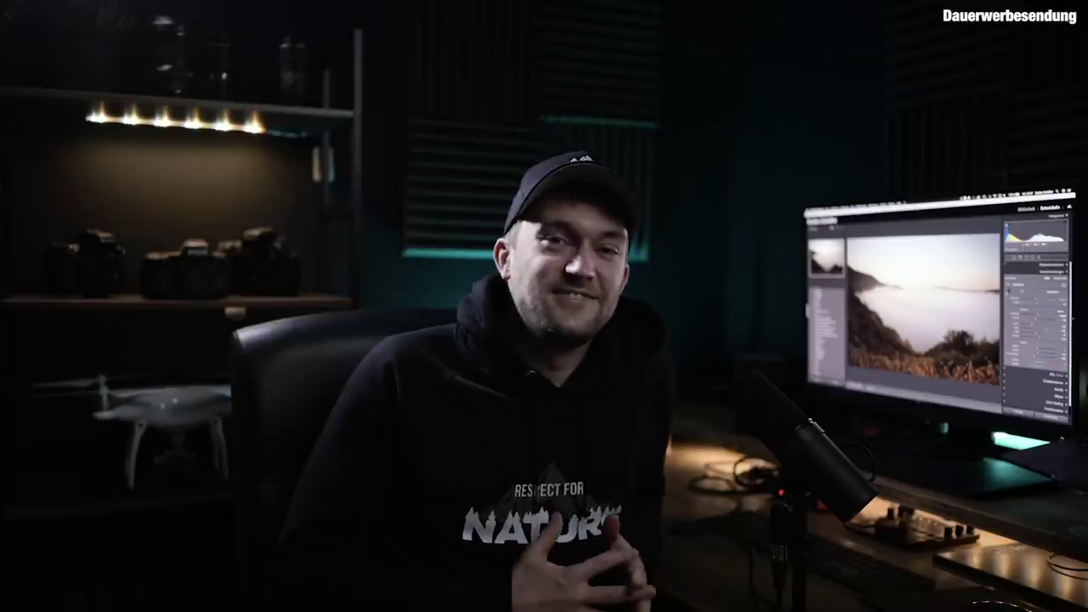